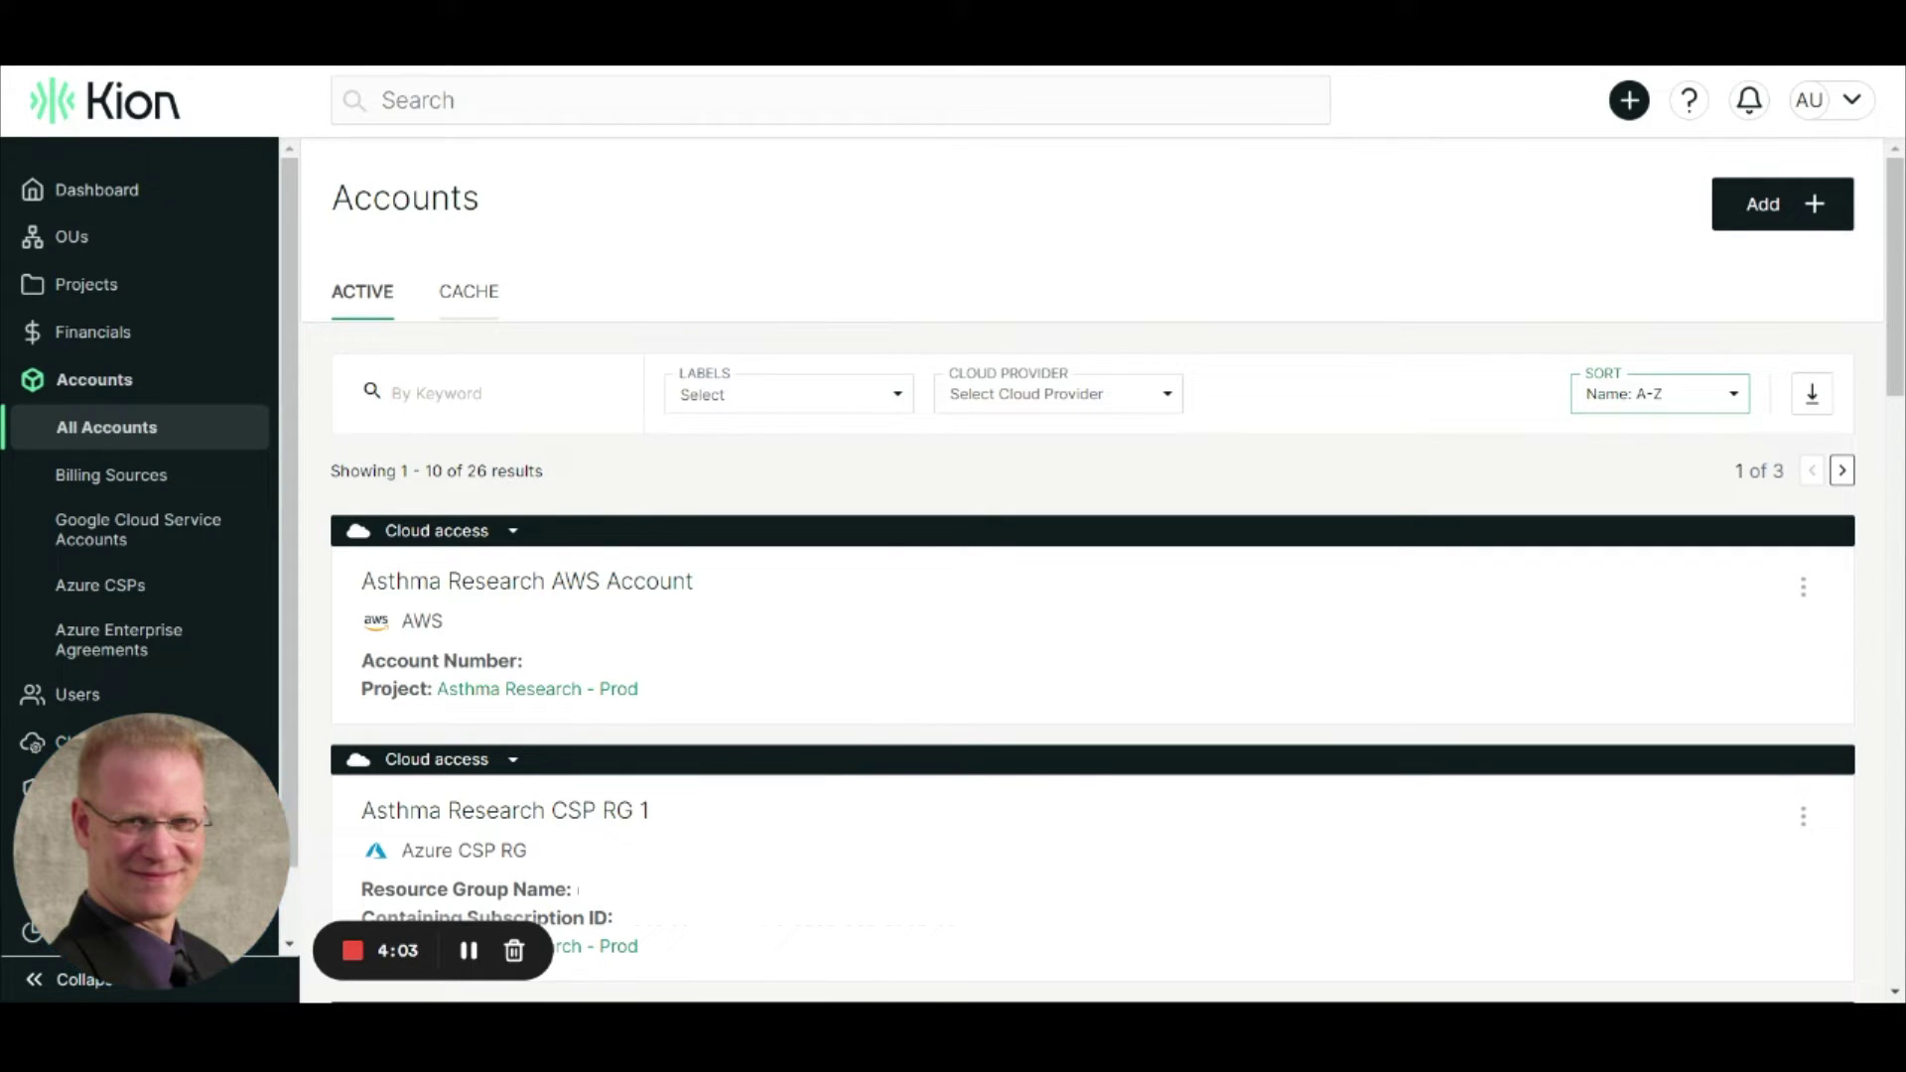
Start a new Amazon Web Services, AWS Commercial single-account creation form.
{"action": "left_click", "coordinate": [1803, 209]}
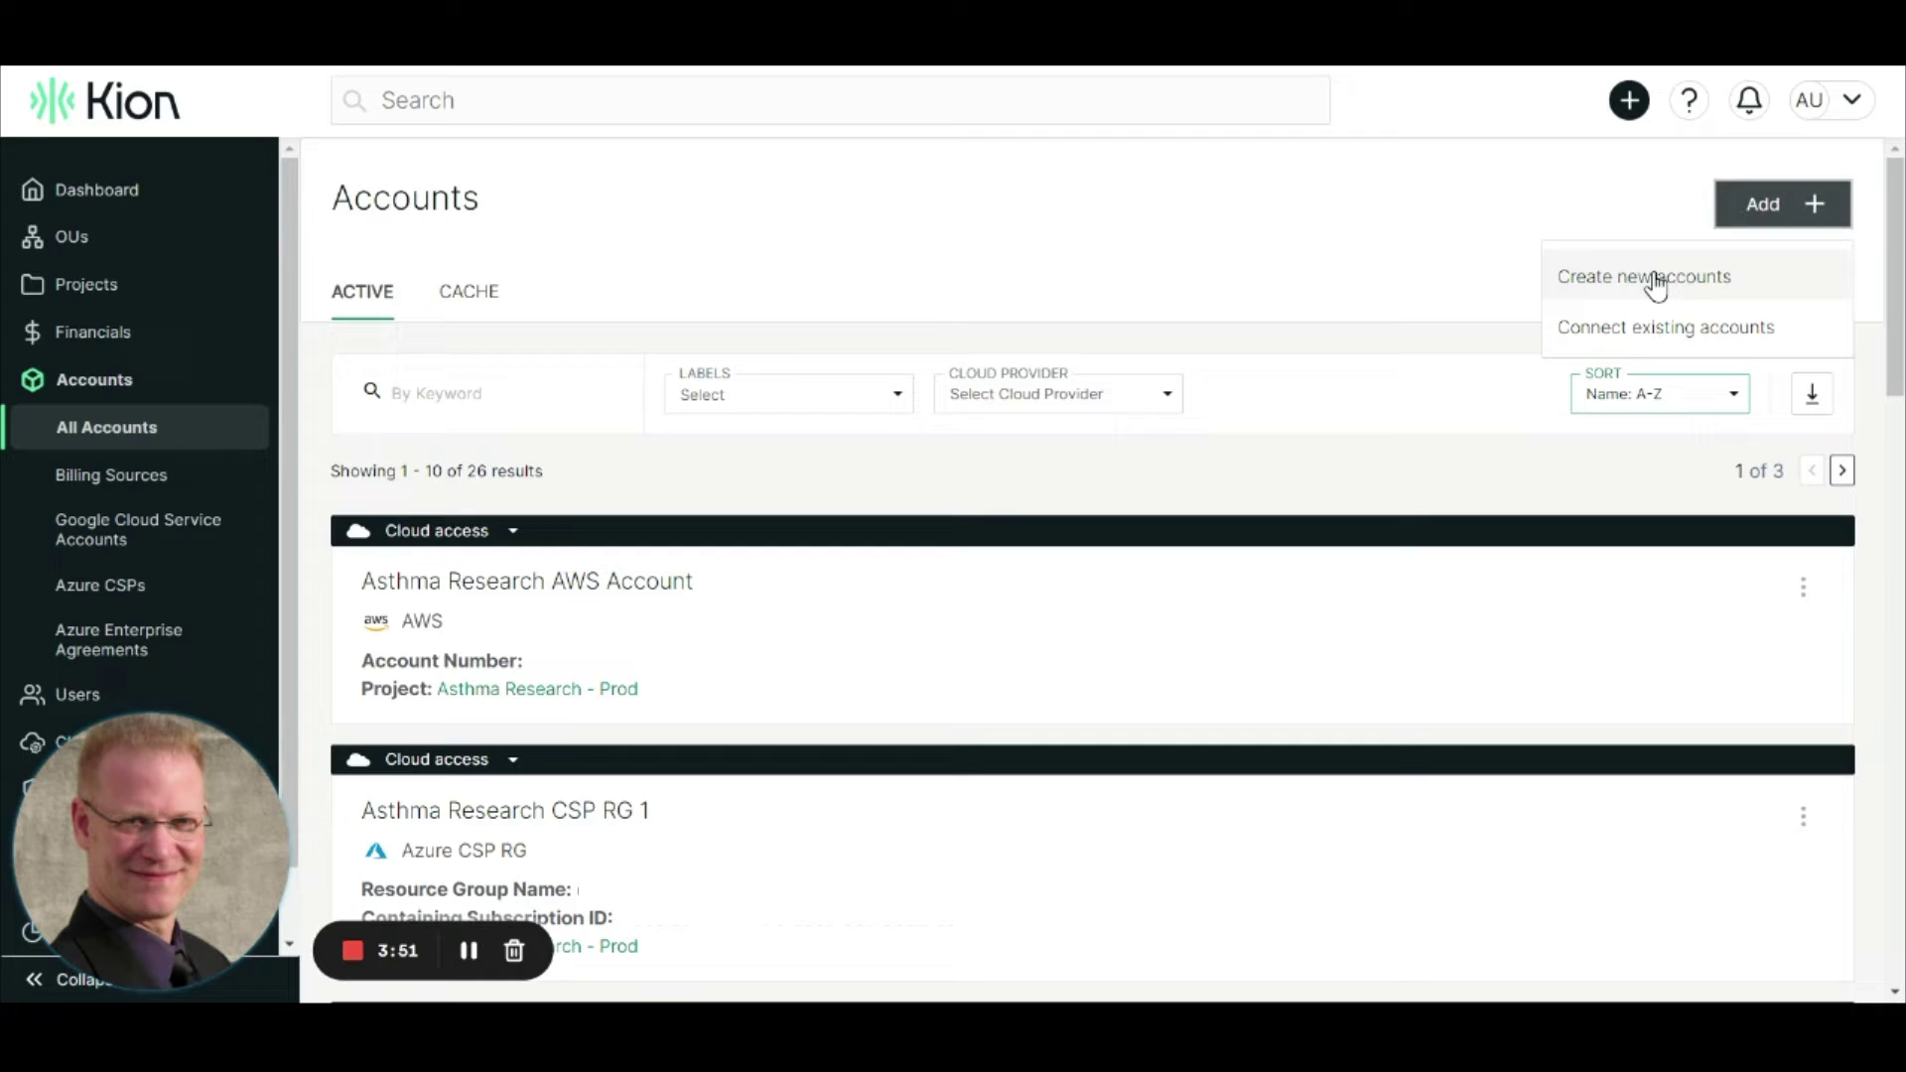
{"action": "left_click", "coordinate": [1656, 281]}
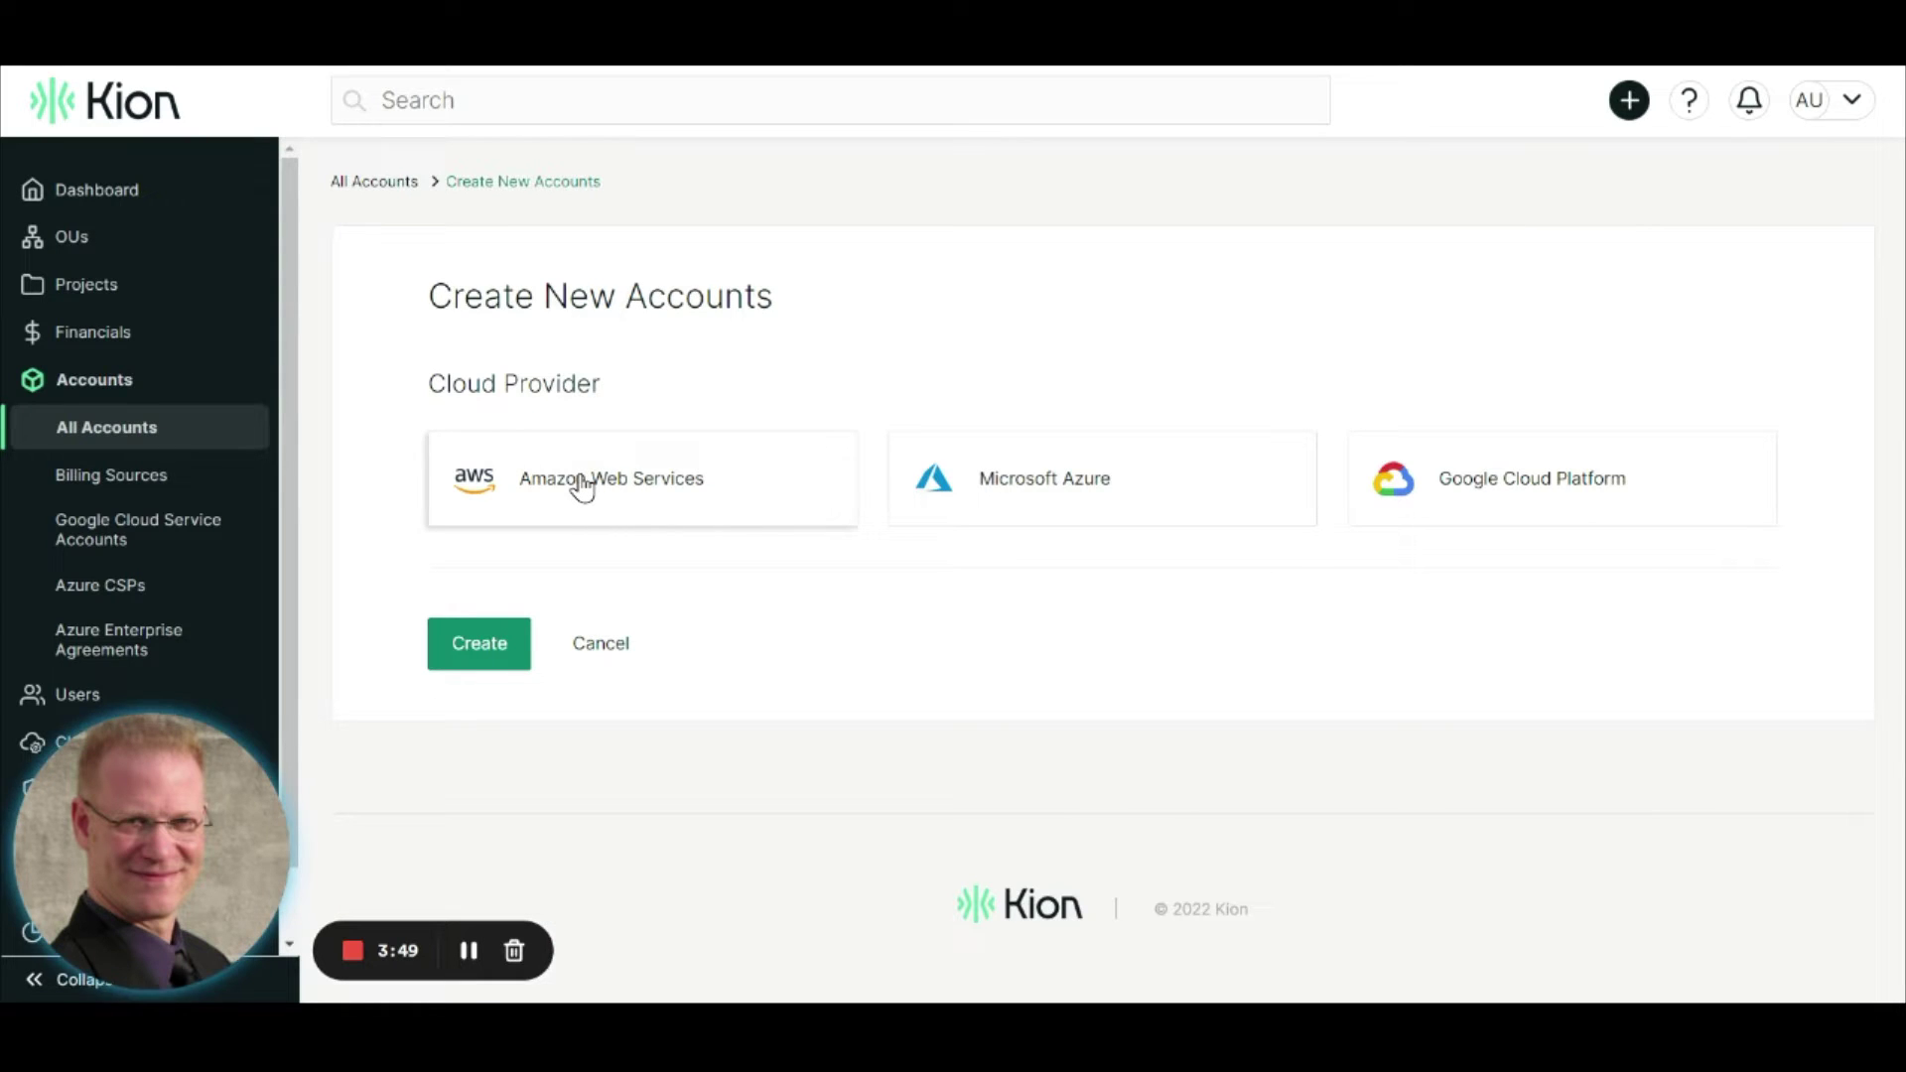
{"action": "left_click", "coordinate": [580, 489]}
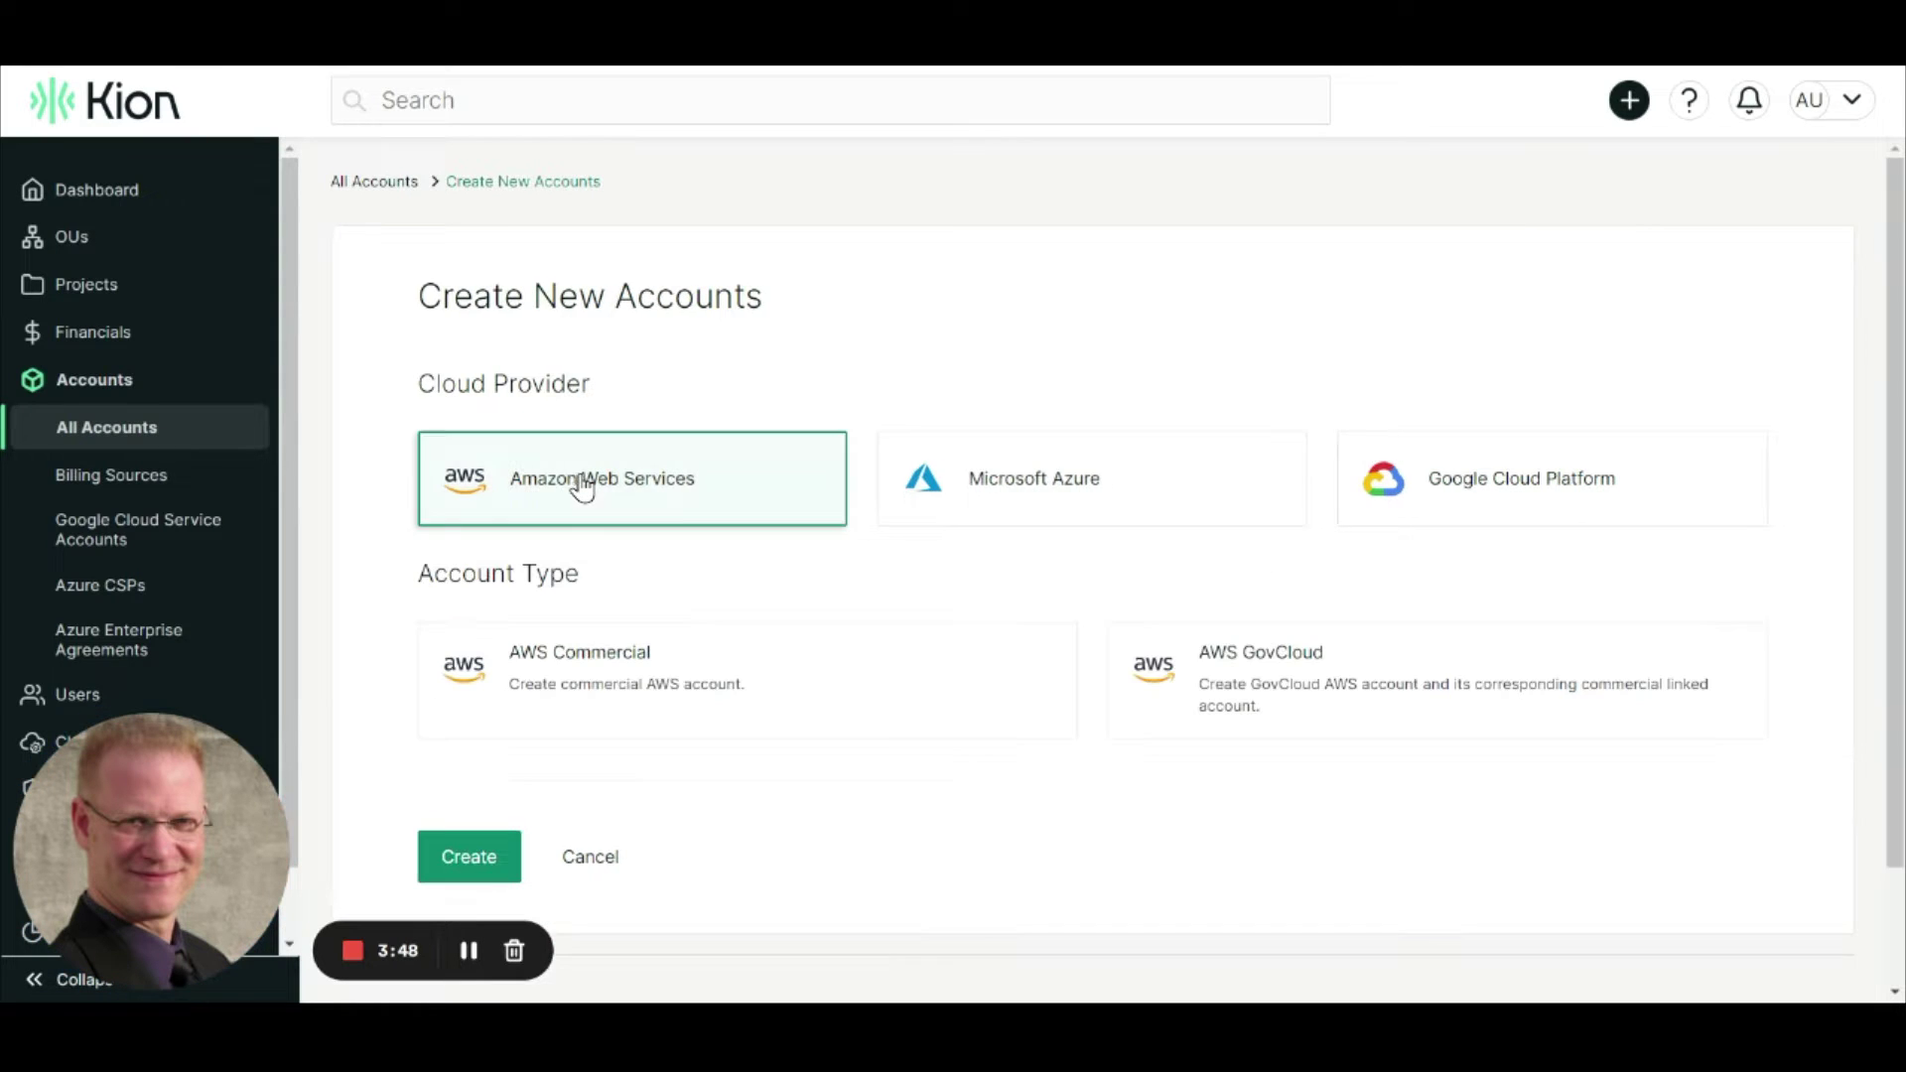
{"action": "left_click", "coordinate": [619, 663]}
{"action": "scroll", "coordinate": [953, 528], "scroll_direction": "down", "scroll_amount": 2}
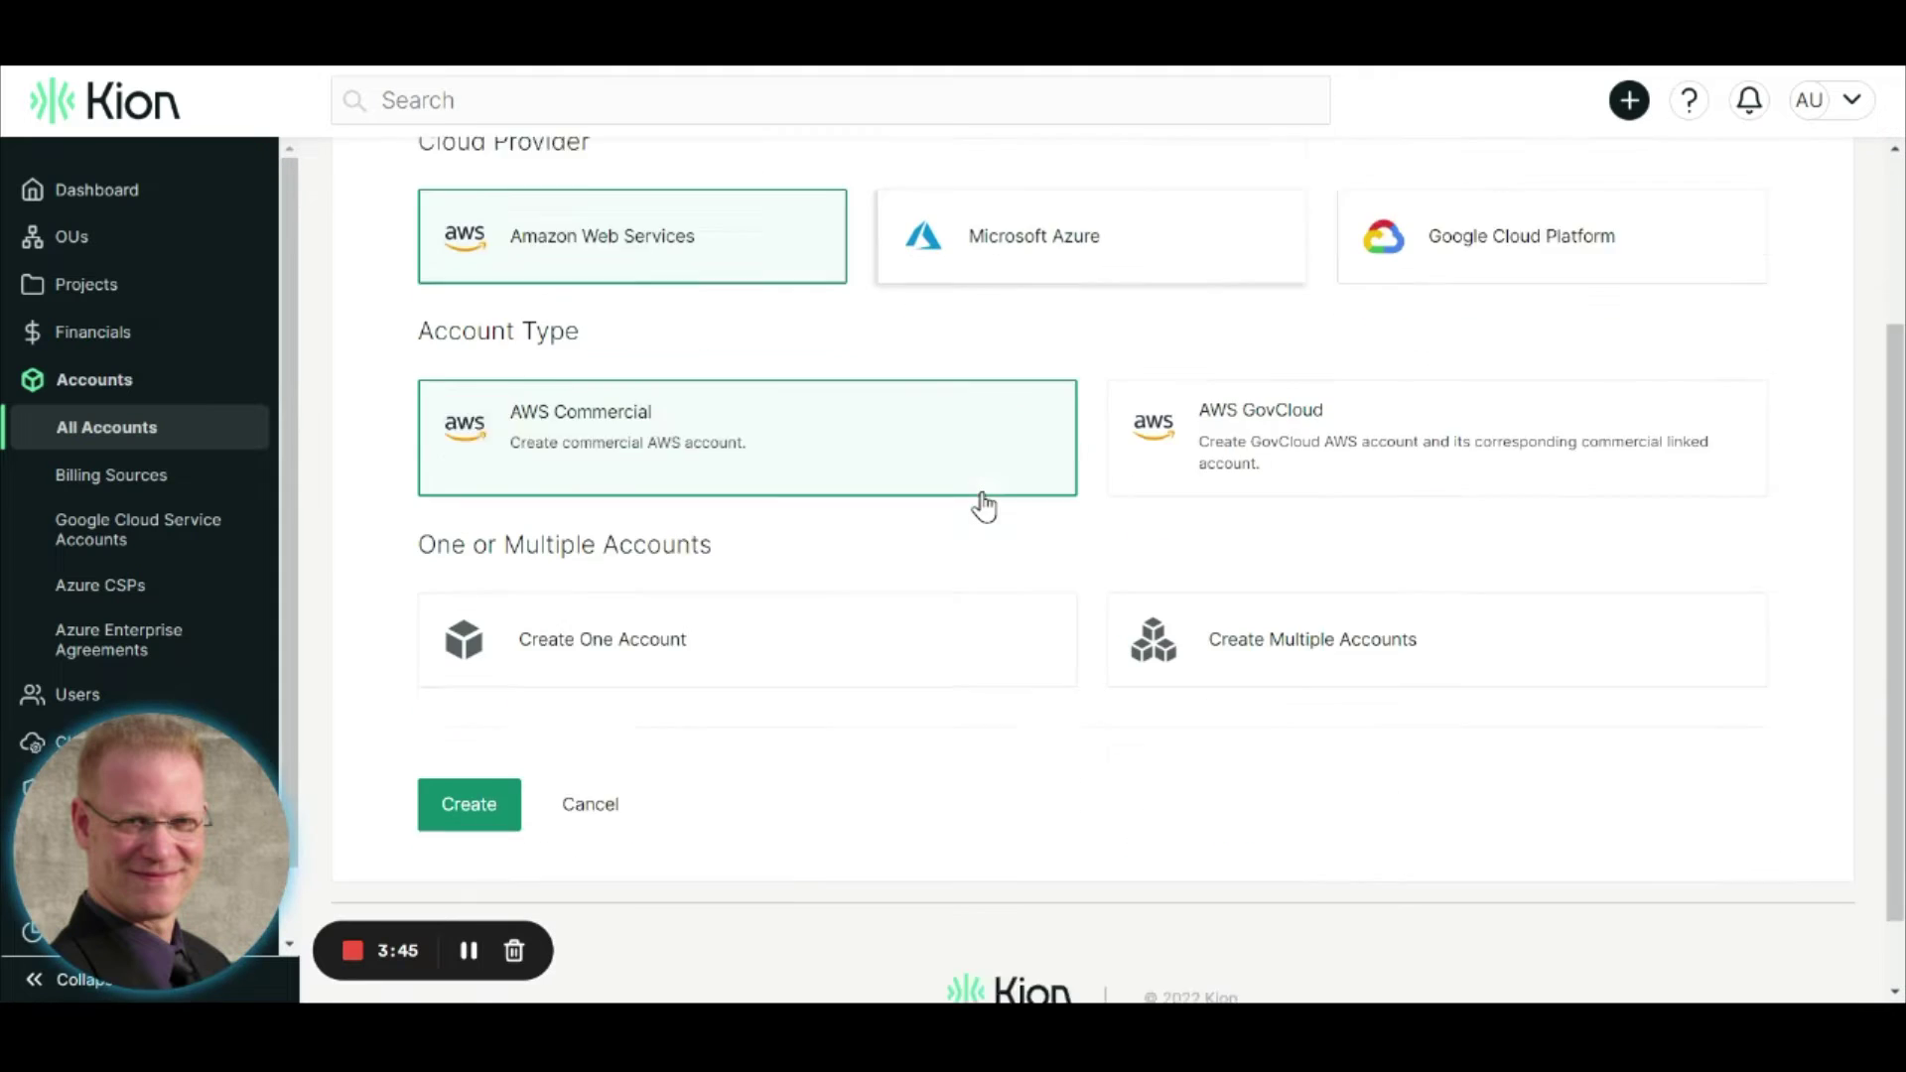
{"action": "scroll", "coordinate": [984, 508], "scroll_direction": "down", "scroll_amount": 1}
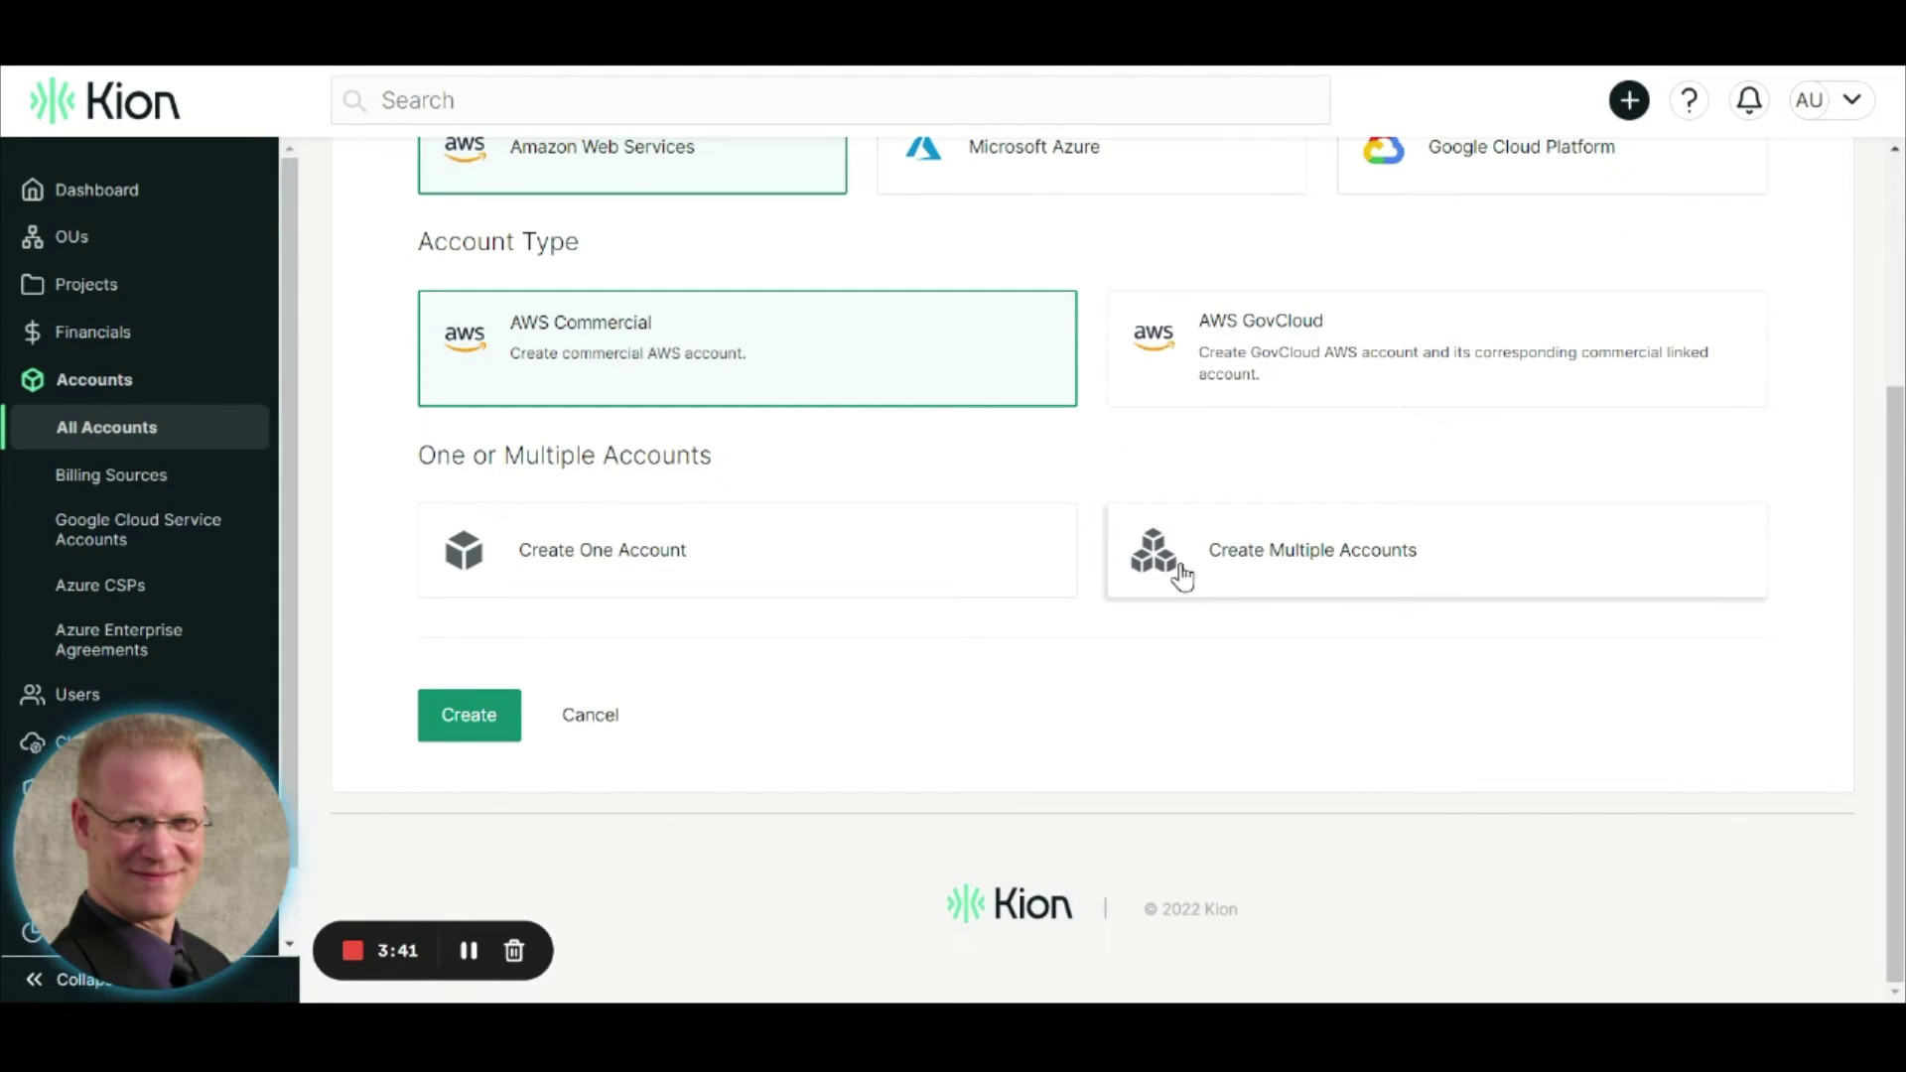
{"action": "left_click", "coordinate": [590, 556]}
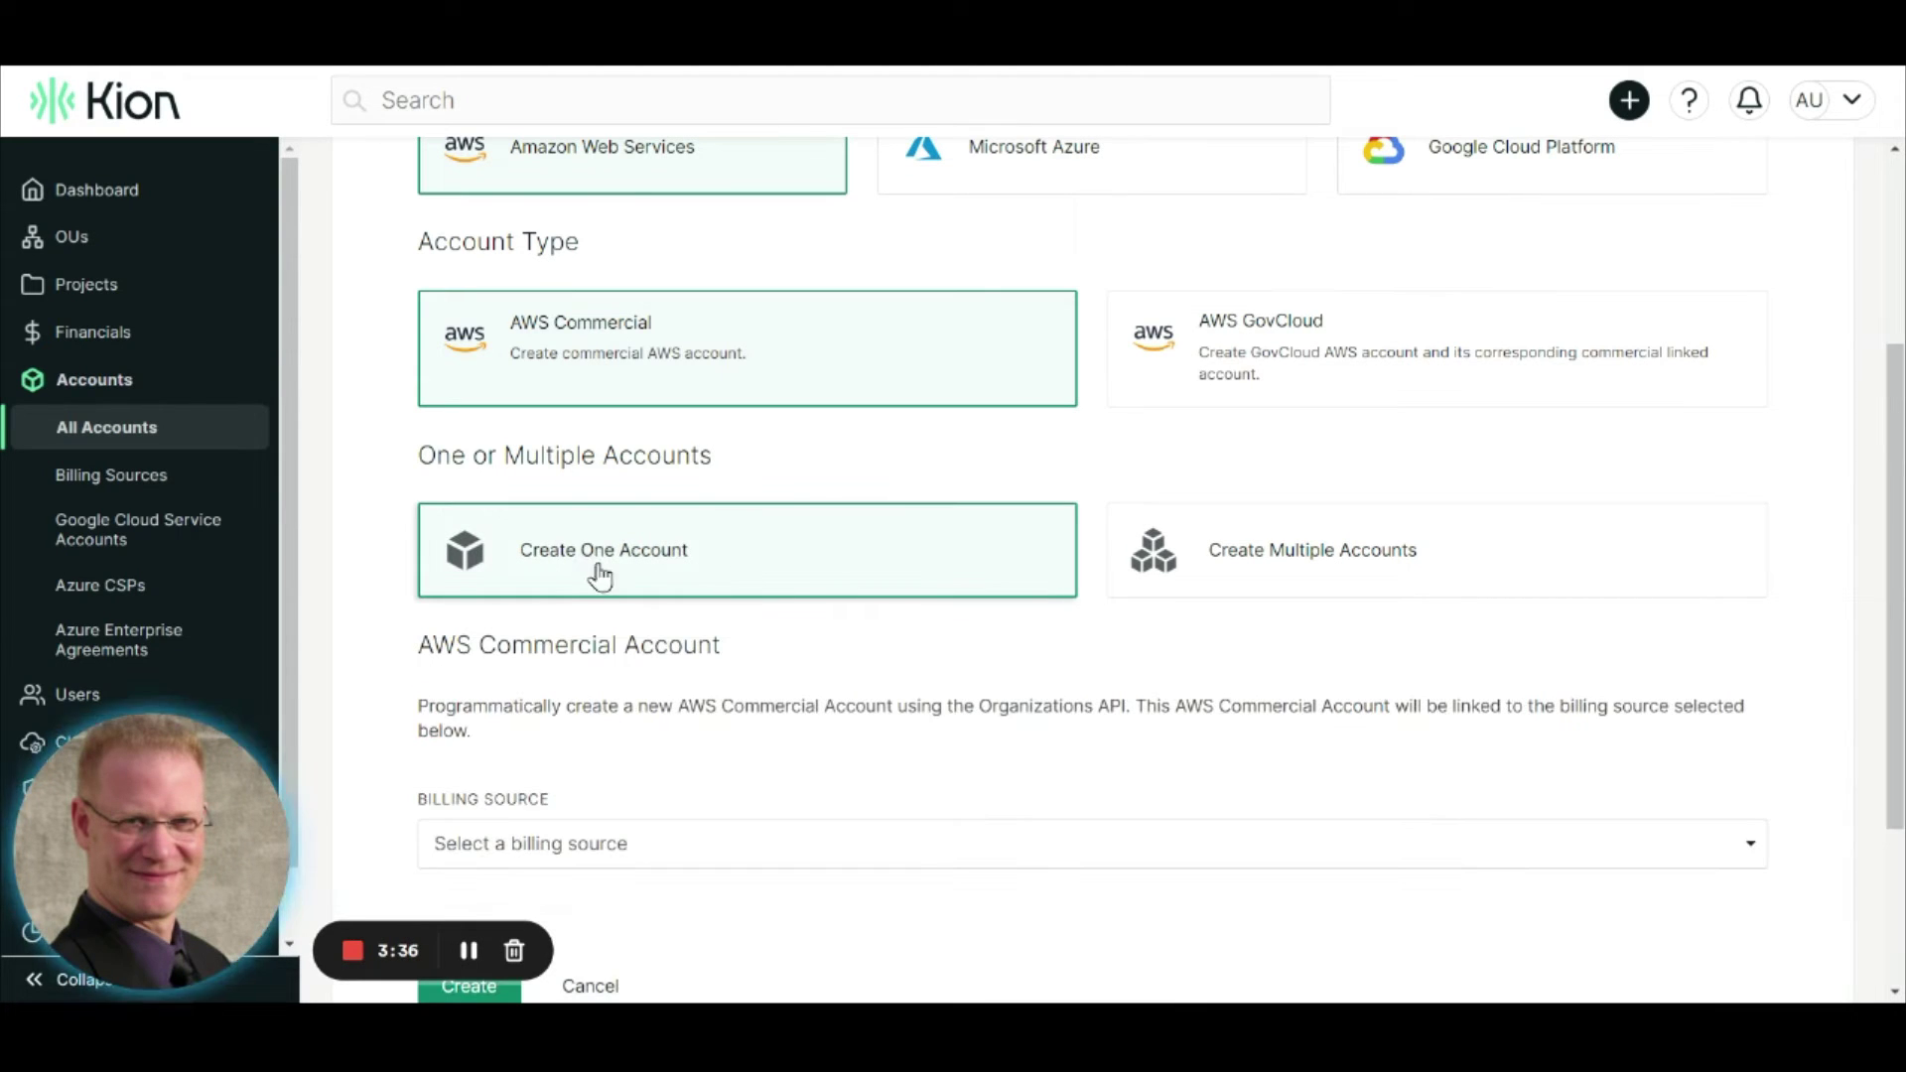
{"action": "scroll", "coordinate": [820, 676], "scroll_direction": "down", "scroll_amount": 4}
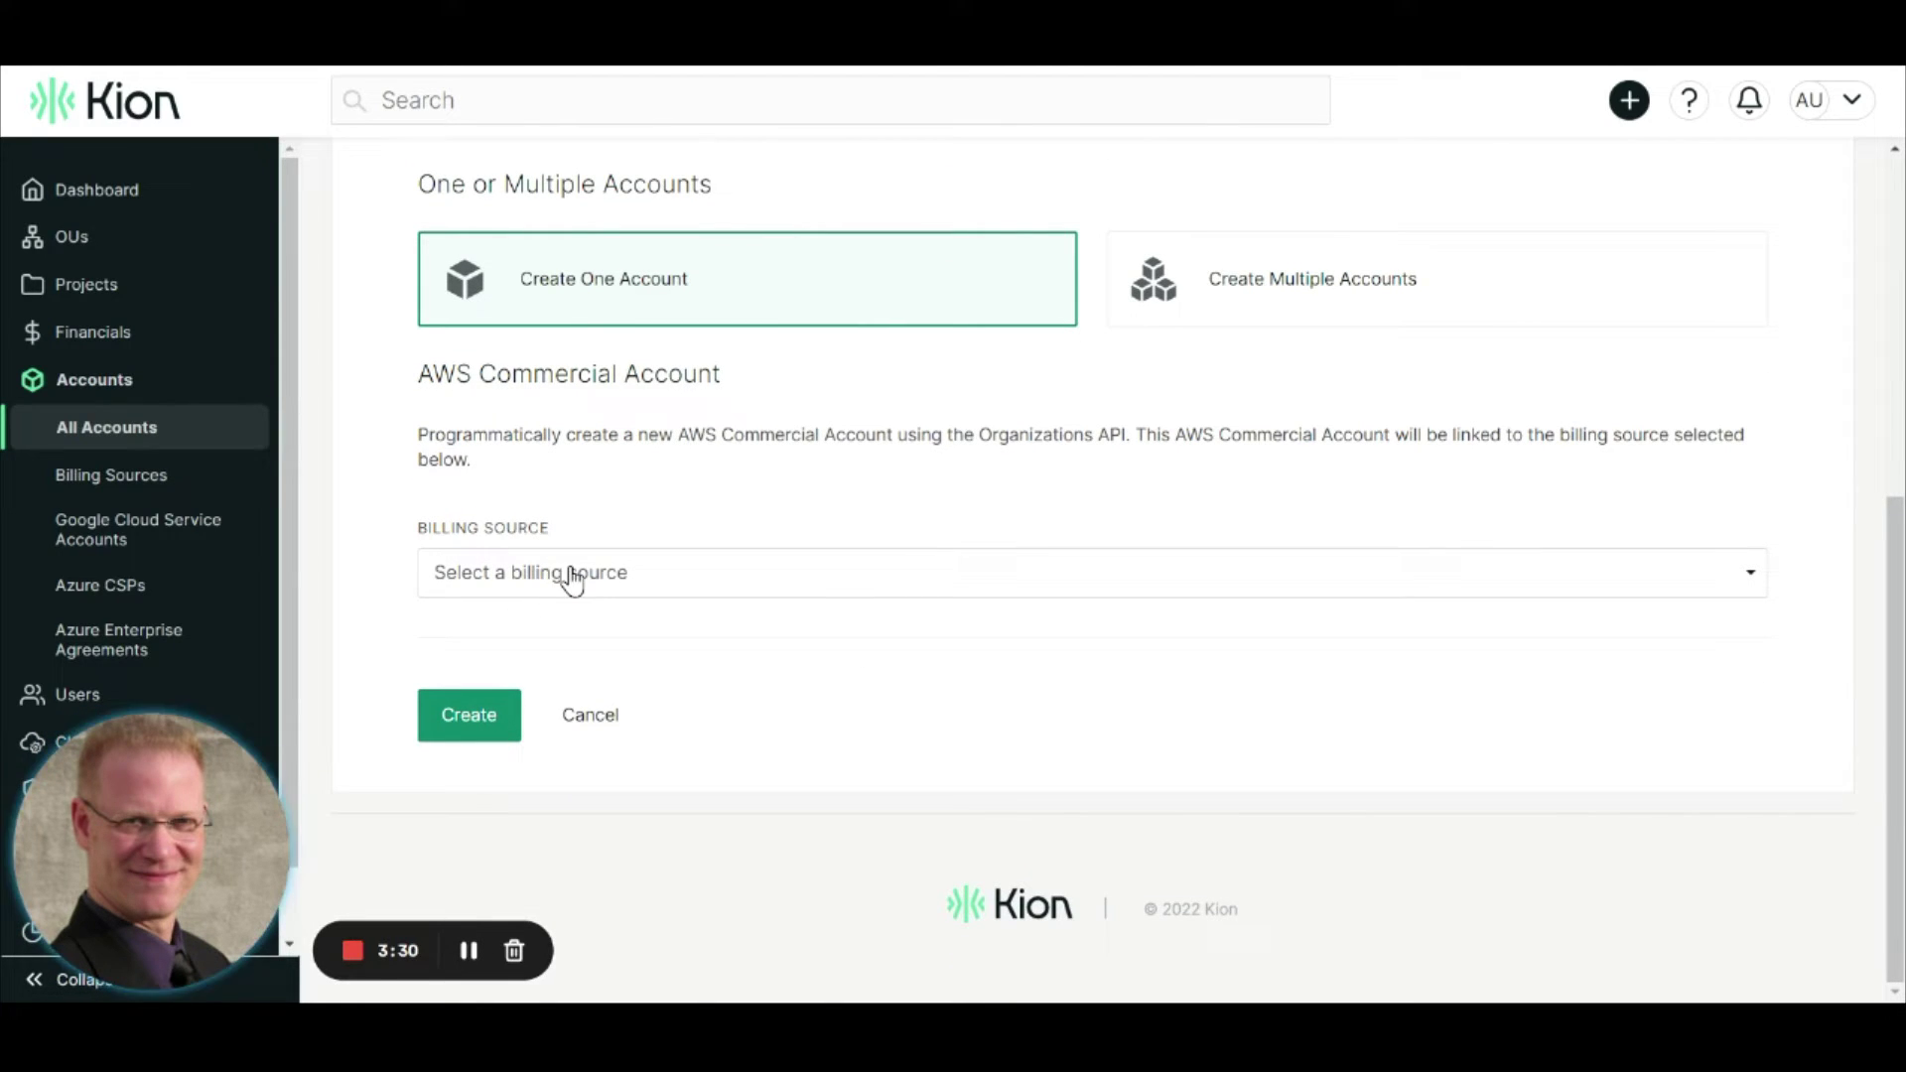
Choose Sandbox2 Management Account as billing source, then select the Kion Account Name field for Test2.
{"action": "left_click", "coordinate": [570, 582]}
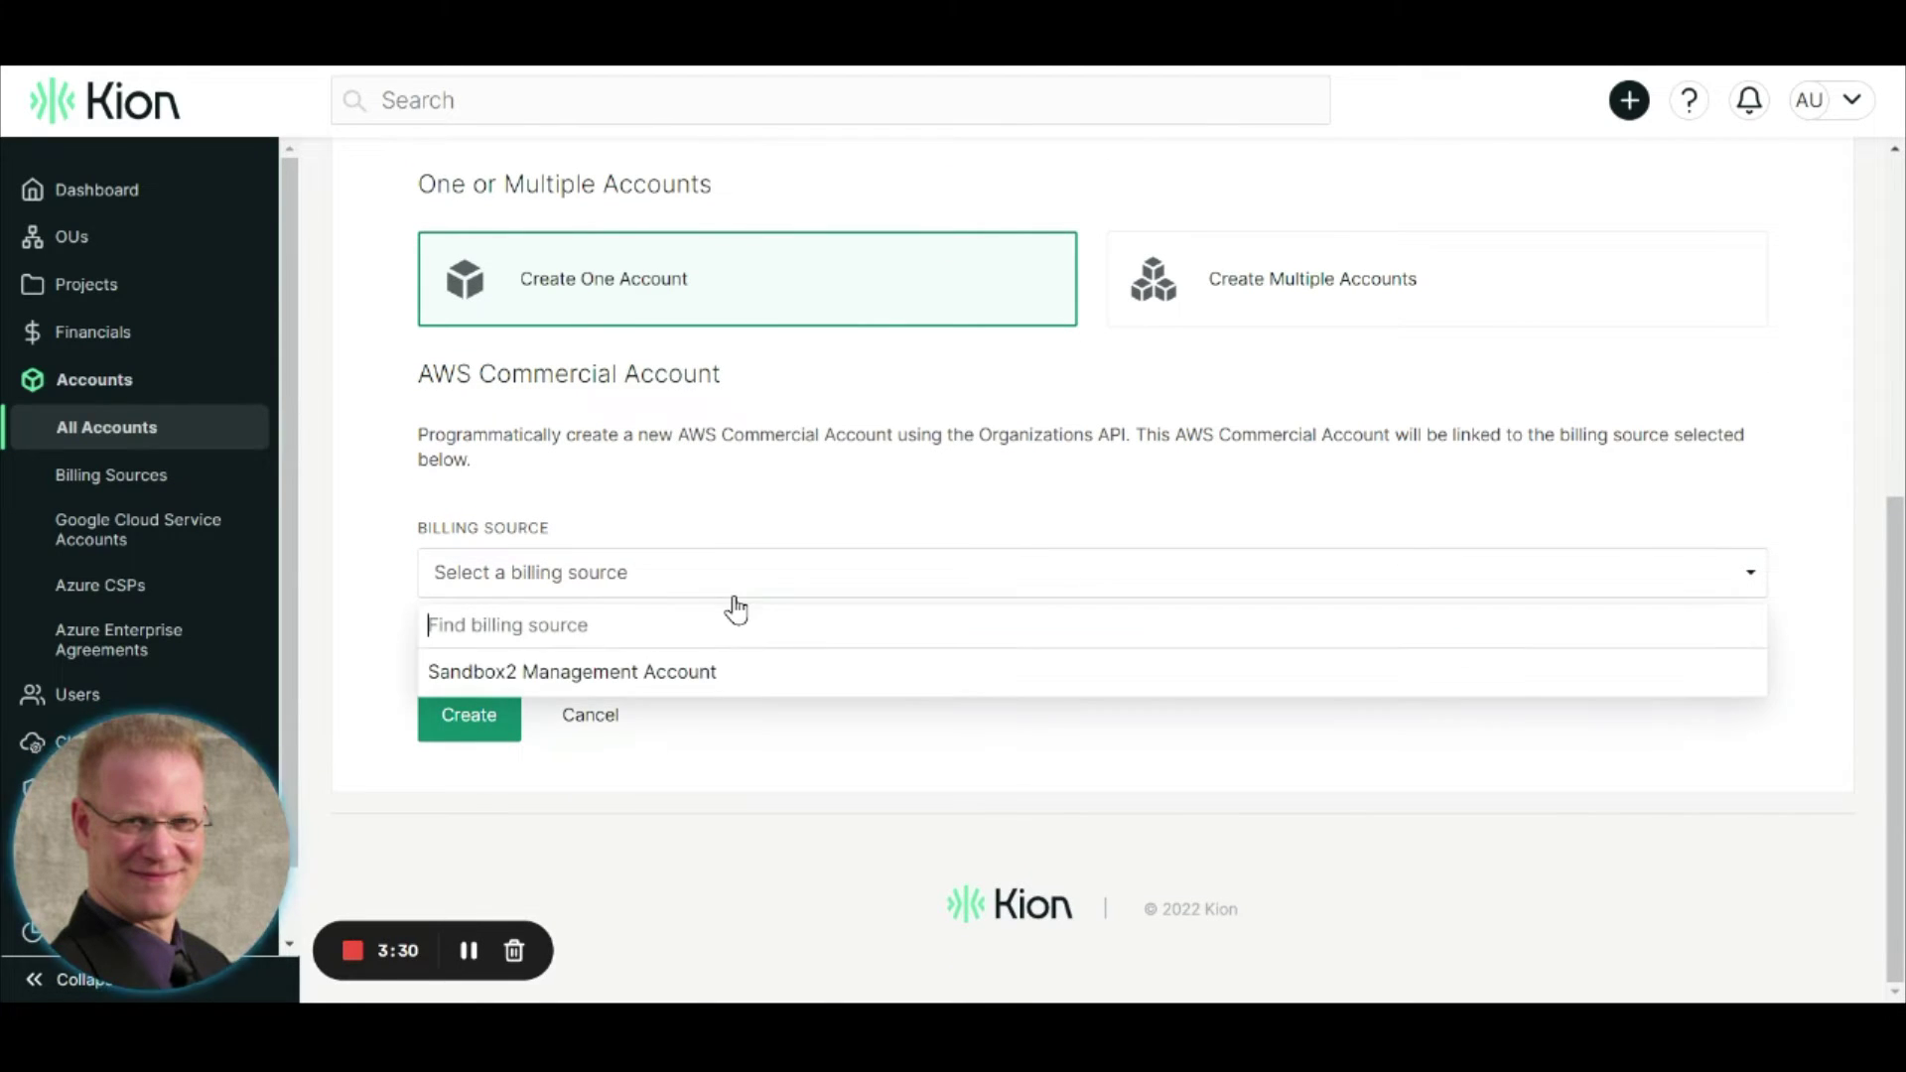
{"action": "left_click", "coordinate": [549, 683]}
{"action": "scroll", "coordinate": [937, 669], "scroll_direction": "down", "scroll_amount": 3}
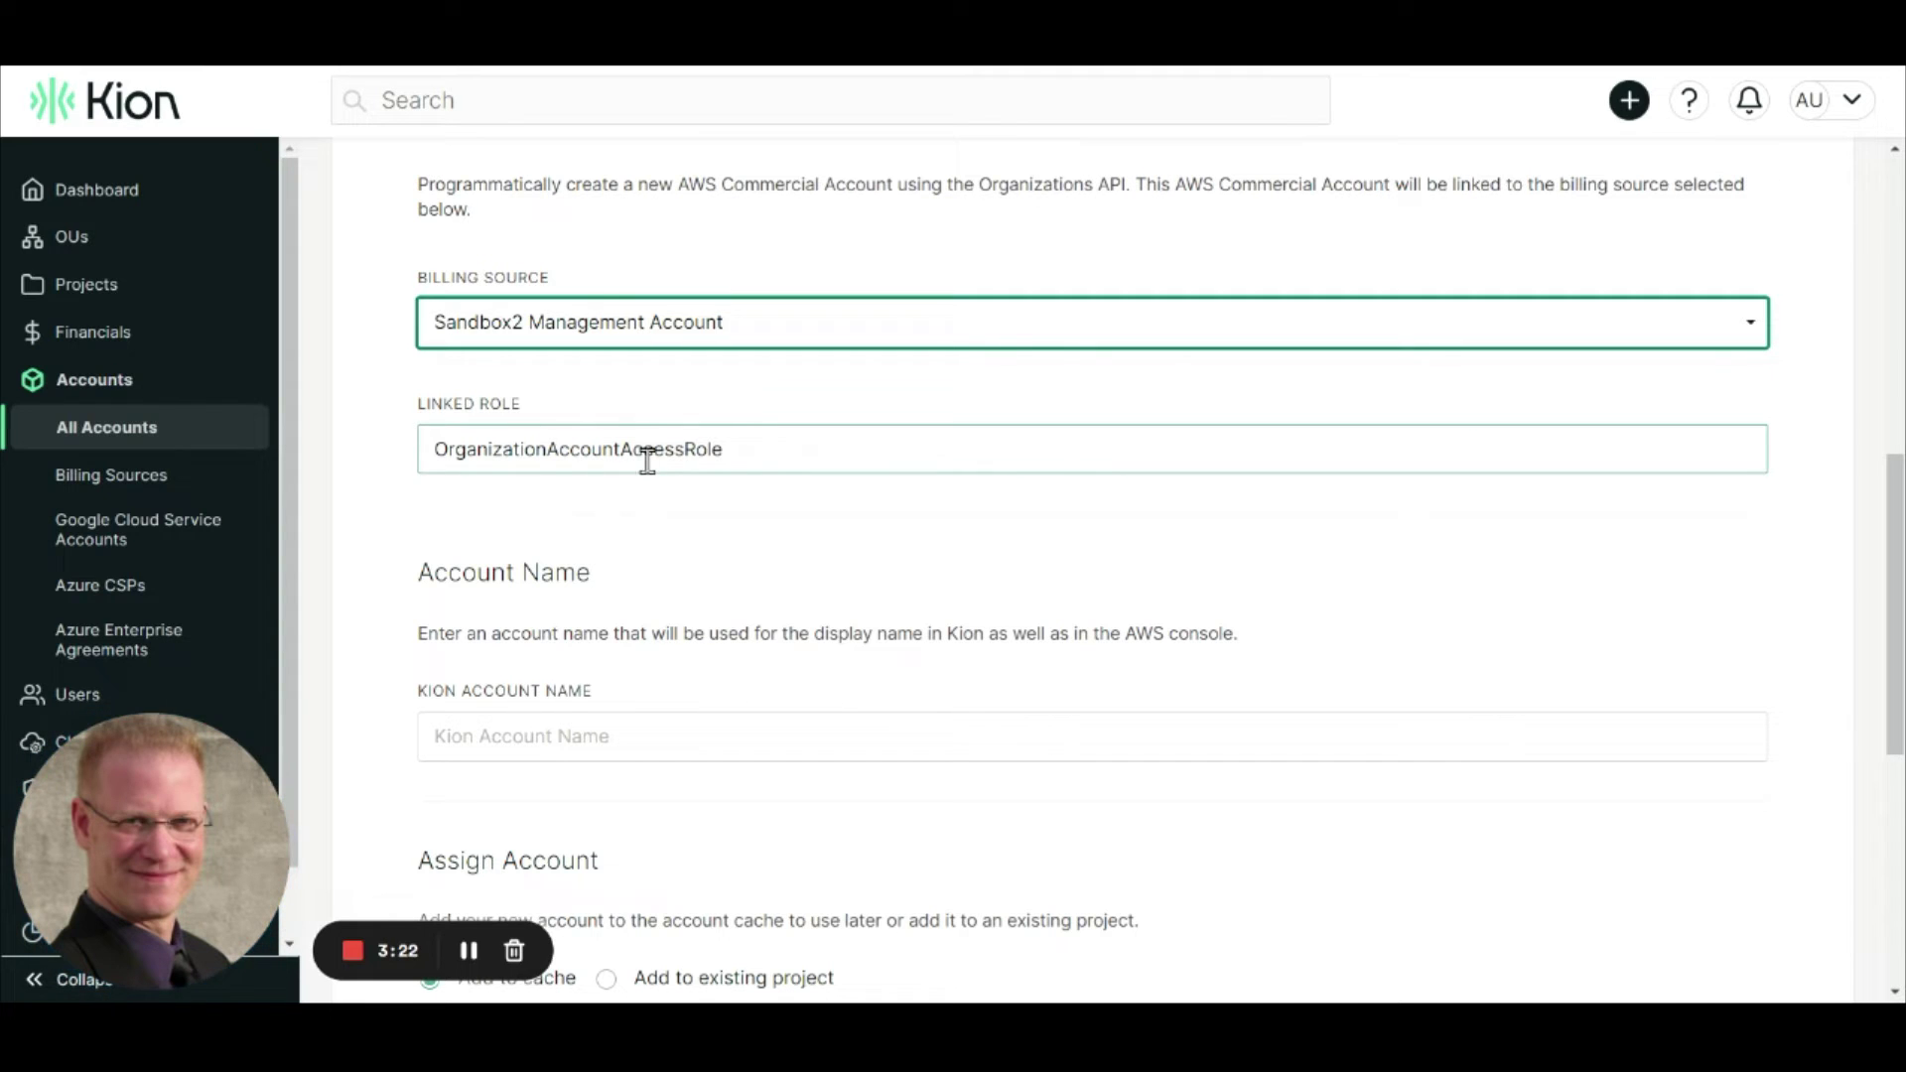
{"action": "scroll", "coordinate": [744, 588], "scroll_direction": "down", "scroll_amount": 1}
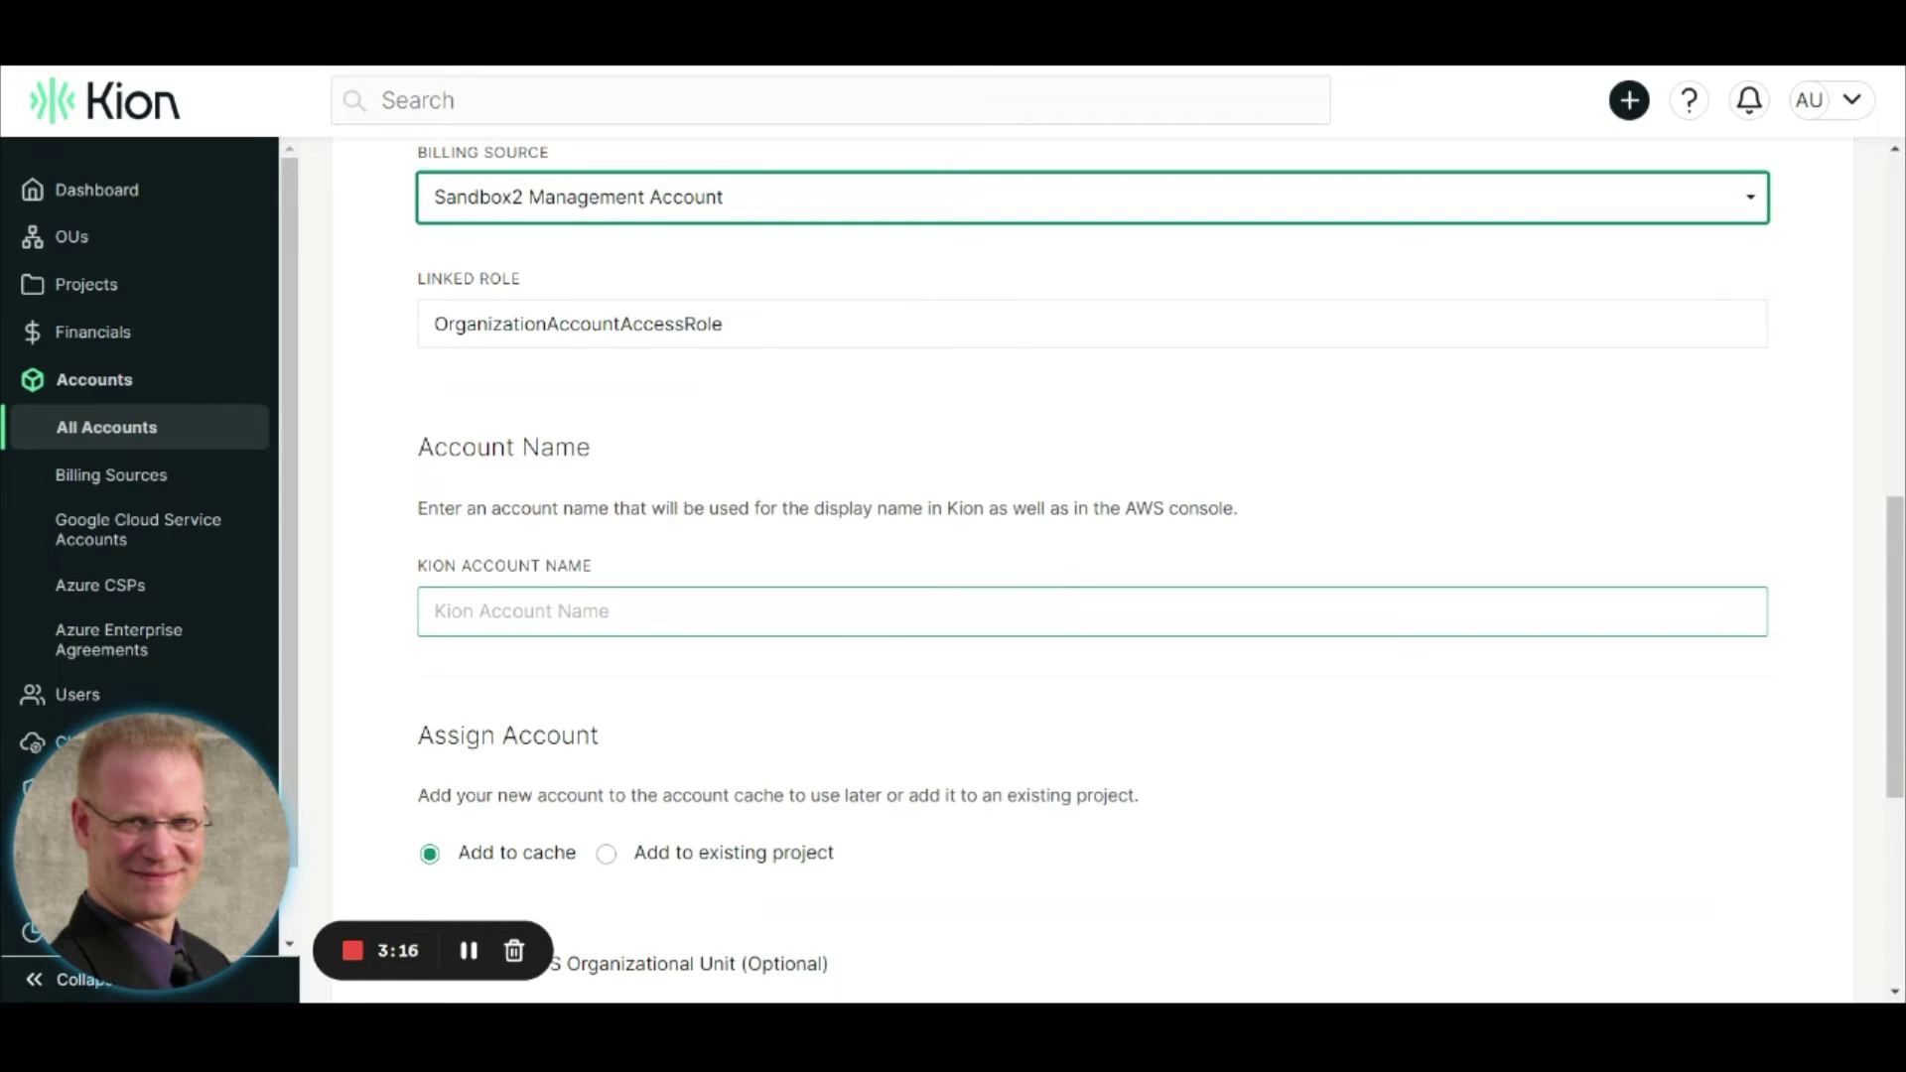
{"action": "left_click", "coordinate": [804, 623]}
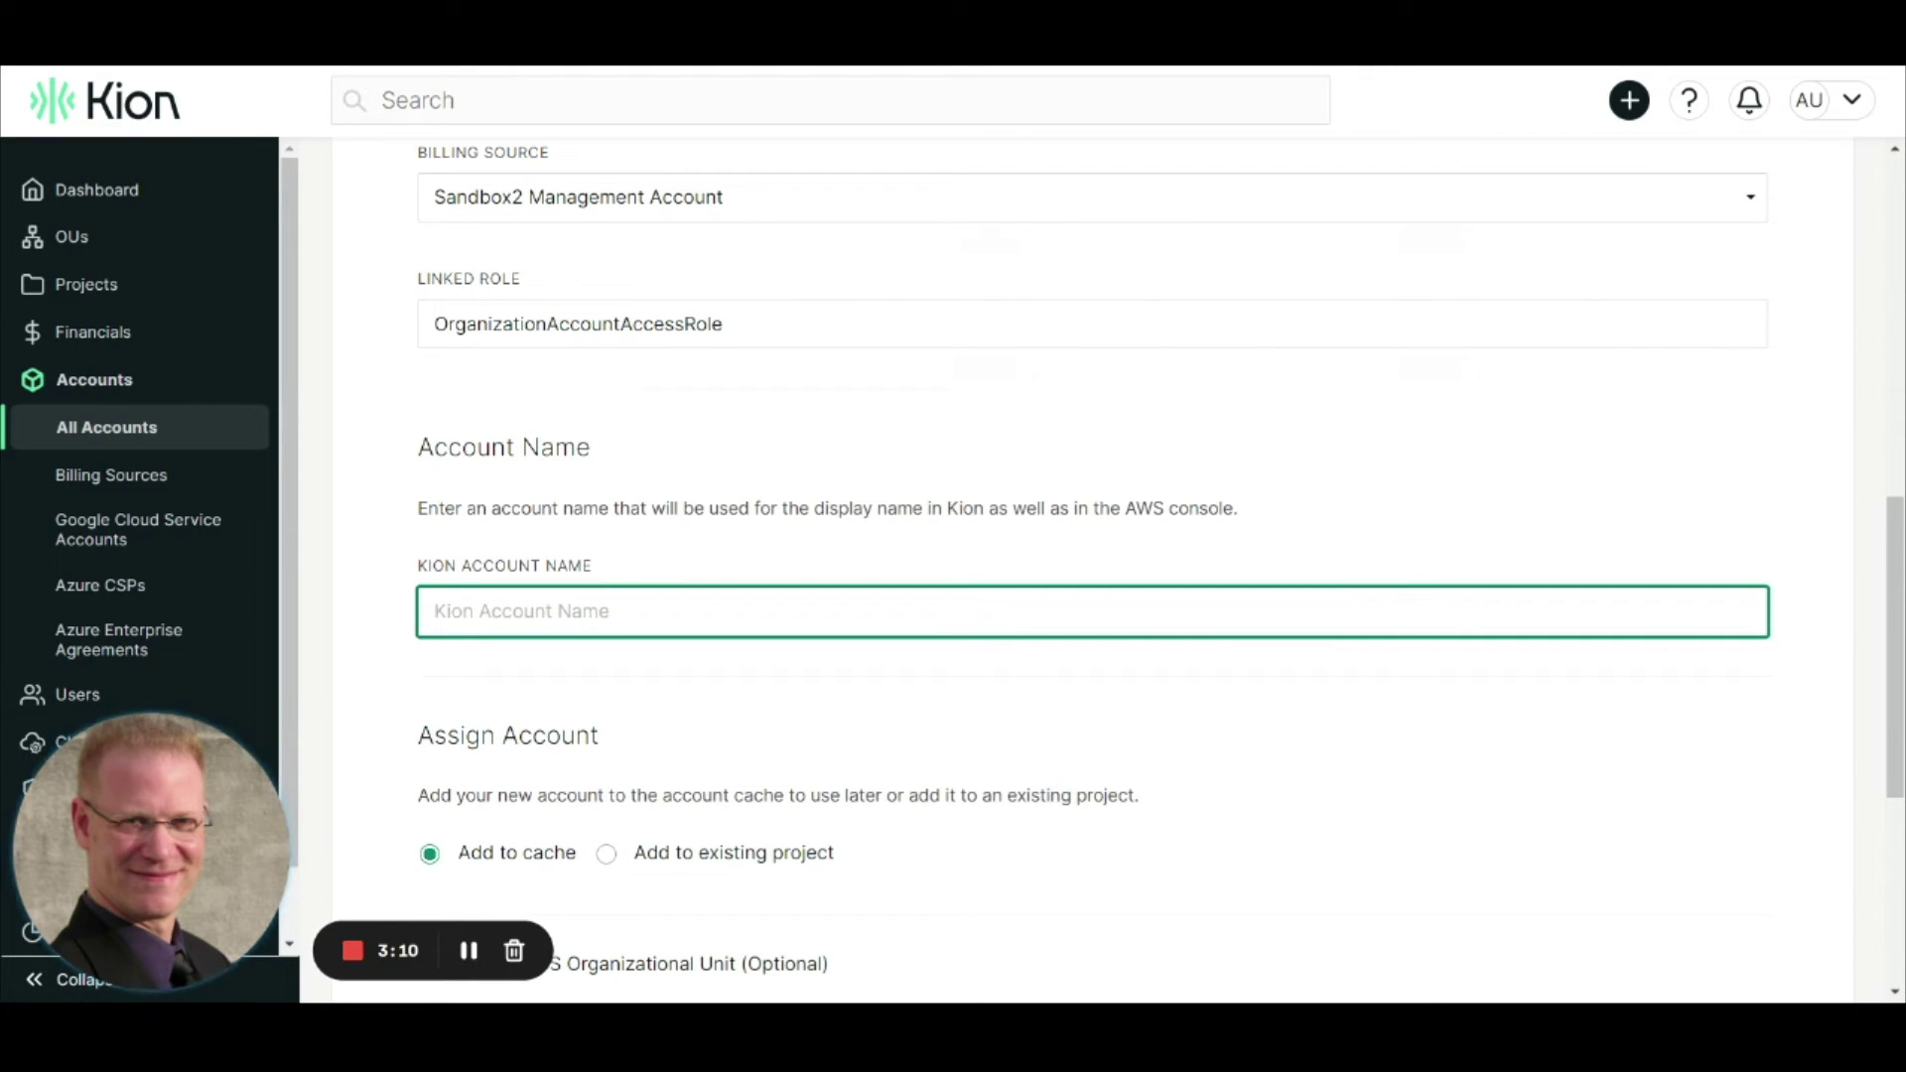
{"action": "type", "text": "Test2"}
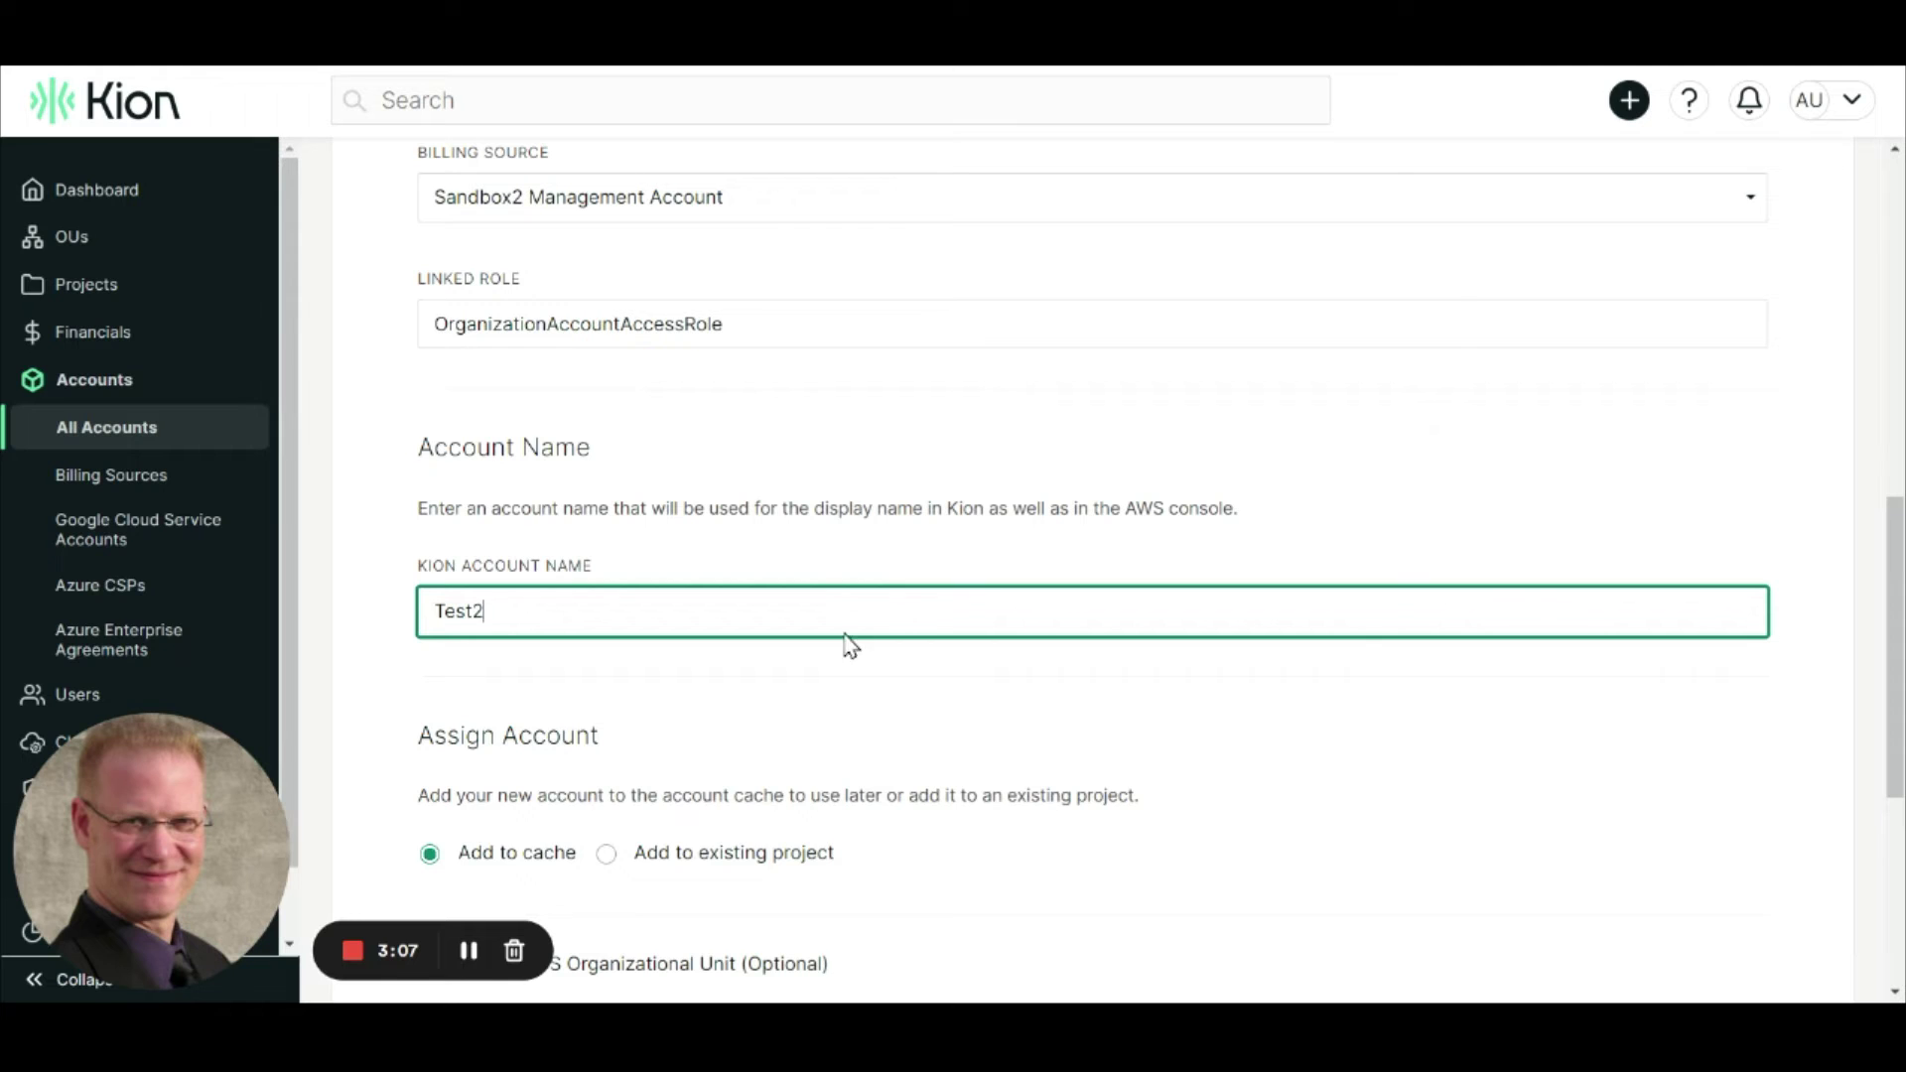
{"action": "scroll", "coordinate": [845, 644], "scroll_direction": "down", "scroll_amount": 3}
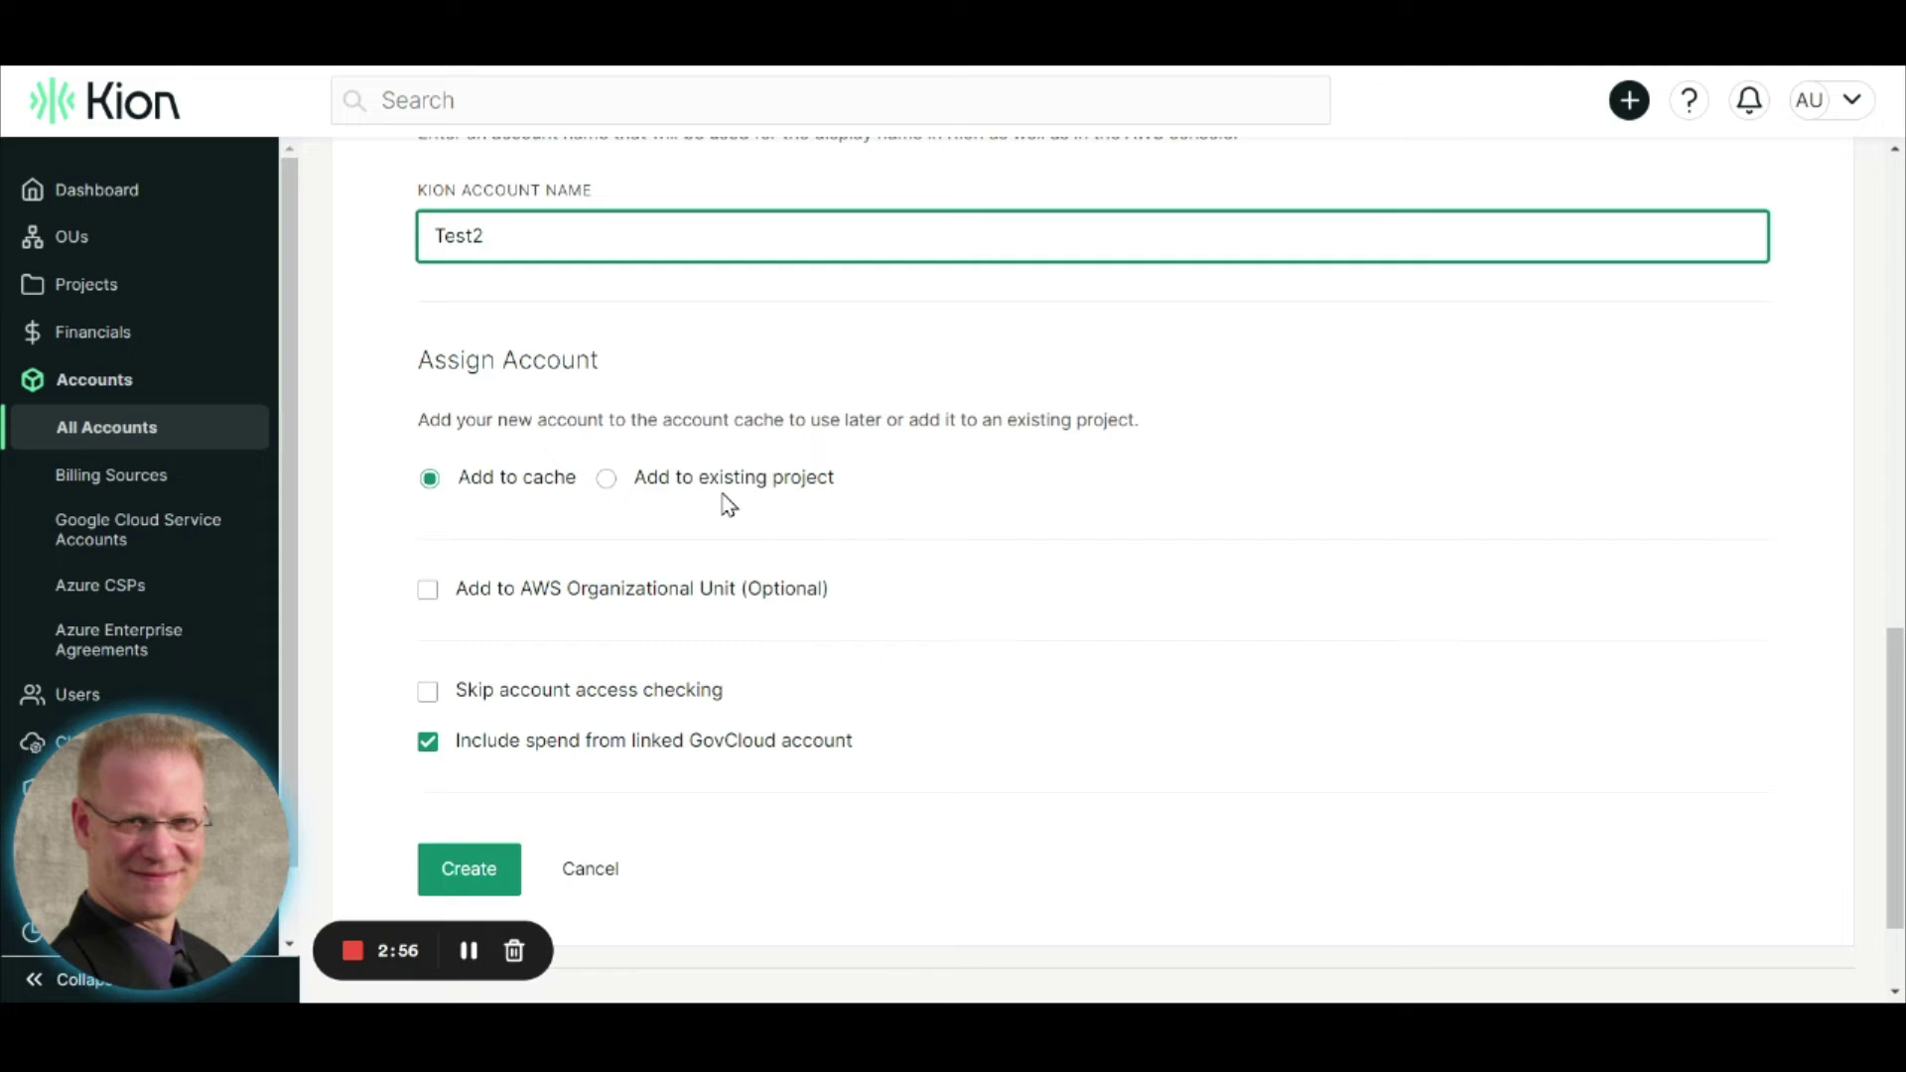
Assign the account to project Asthma Research - Dev with a February 2022 start date.
{"action": "left_click", "coordinate": [610, 484]}
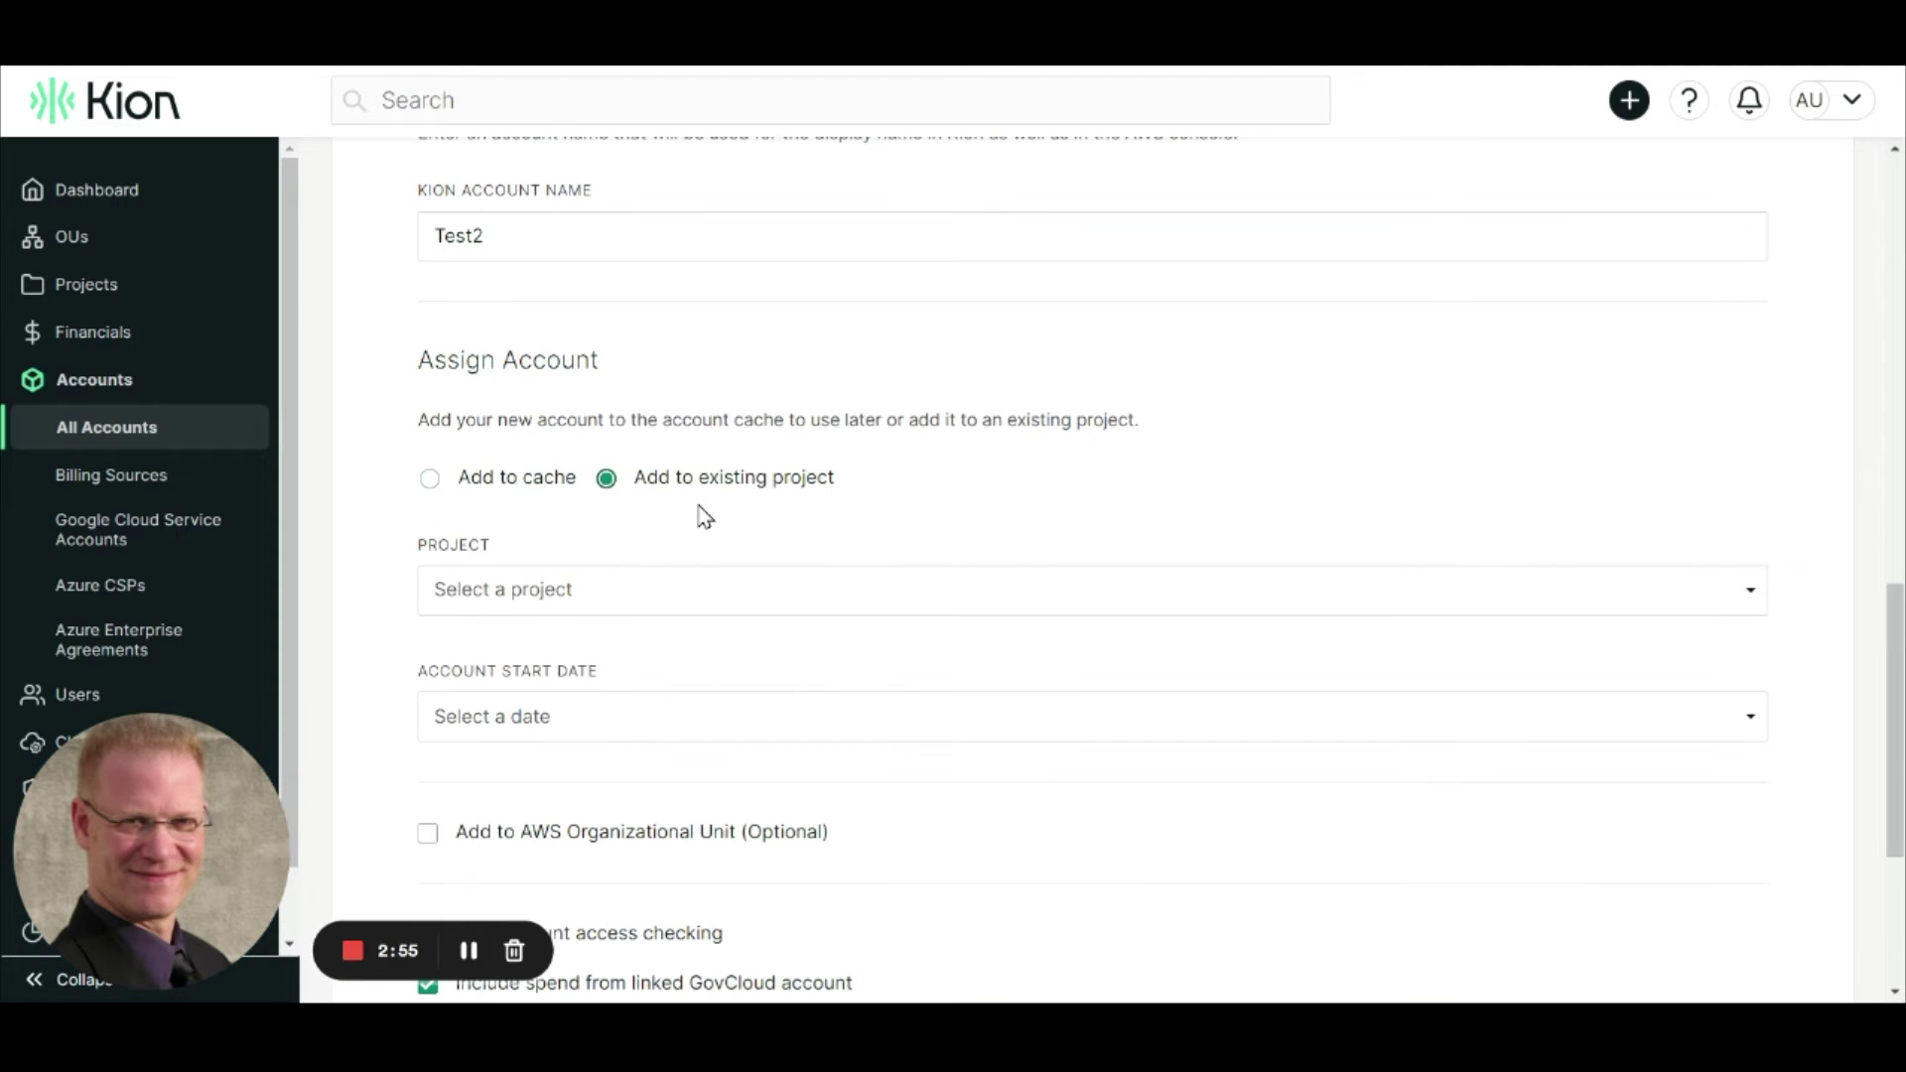
{"action": "left_click", "coordinate": [514, 591]}
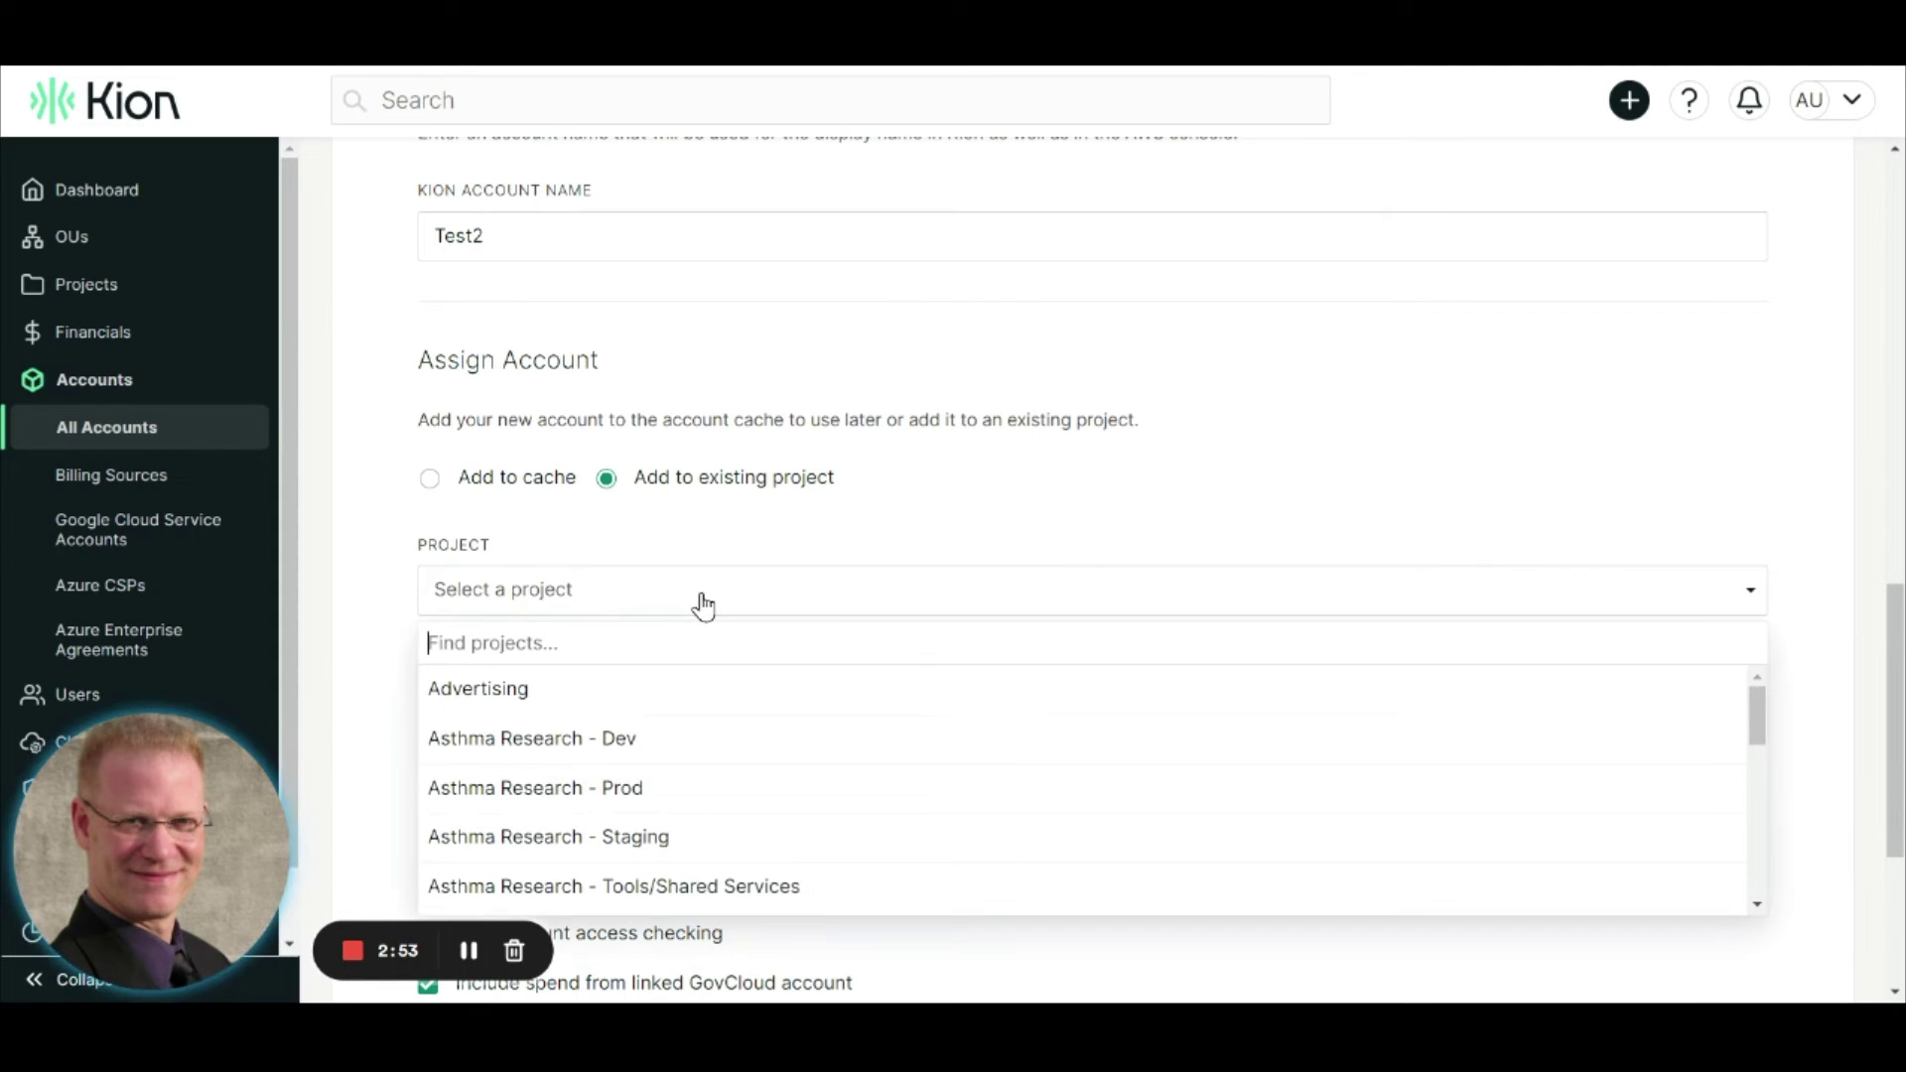
{"action": "left_click", "coordinate": [551, 740]}
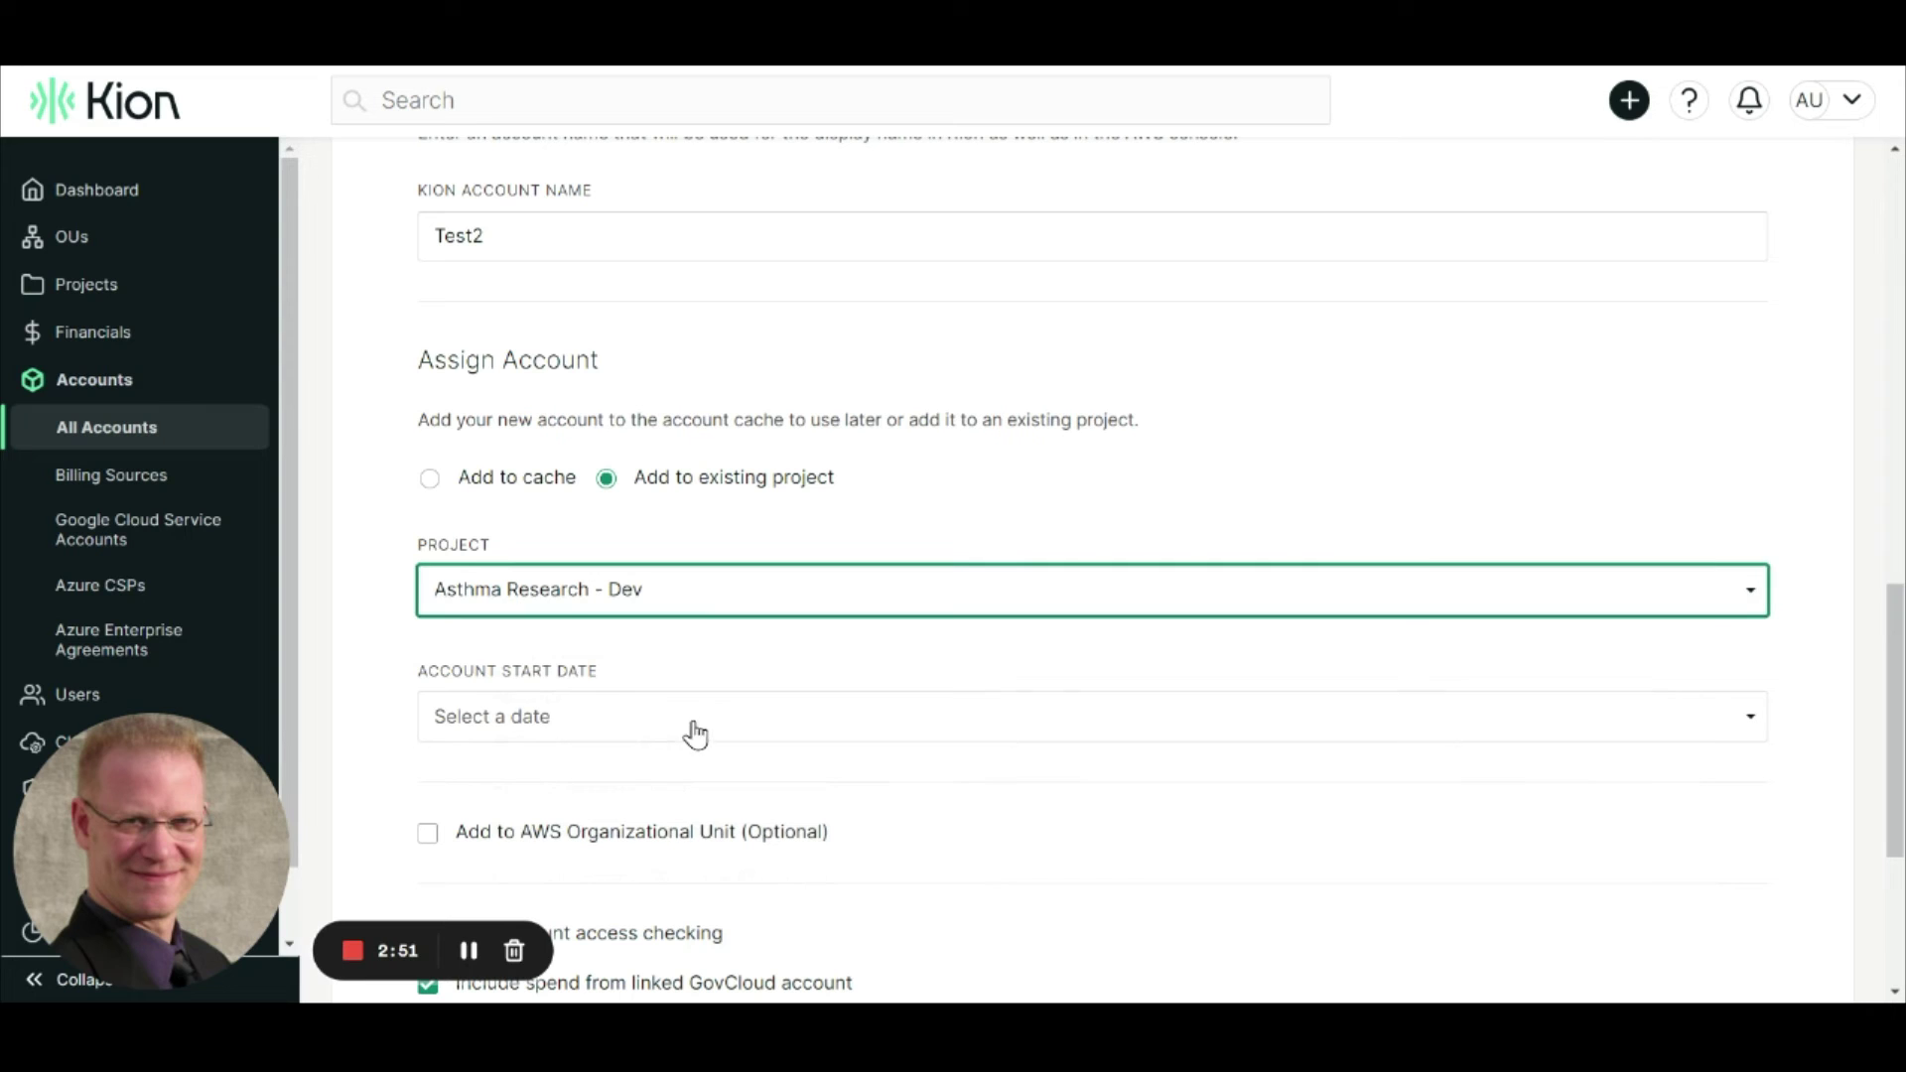
{"action": "left_click", "coordinate": [575, 721]}
{"action": "left_click", "coordinate": [556, 855]}
{"action": "scroll", "coordinate": [771, 617], "scroll_direction": "down", "scroll_amount": 3}
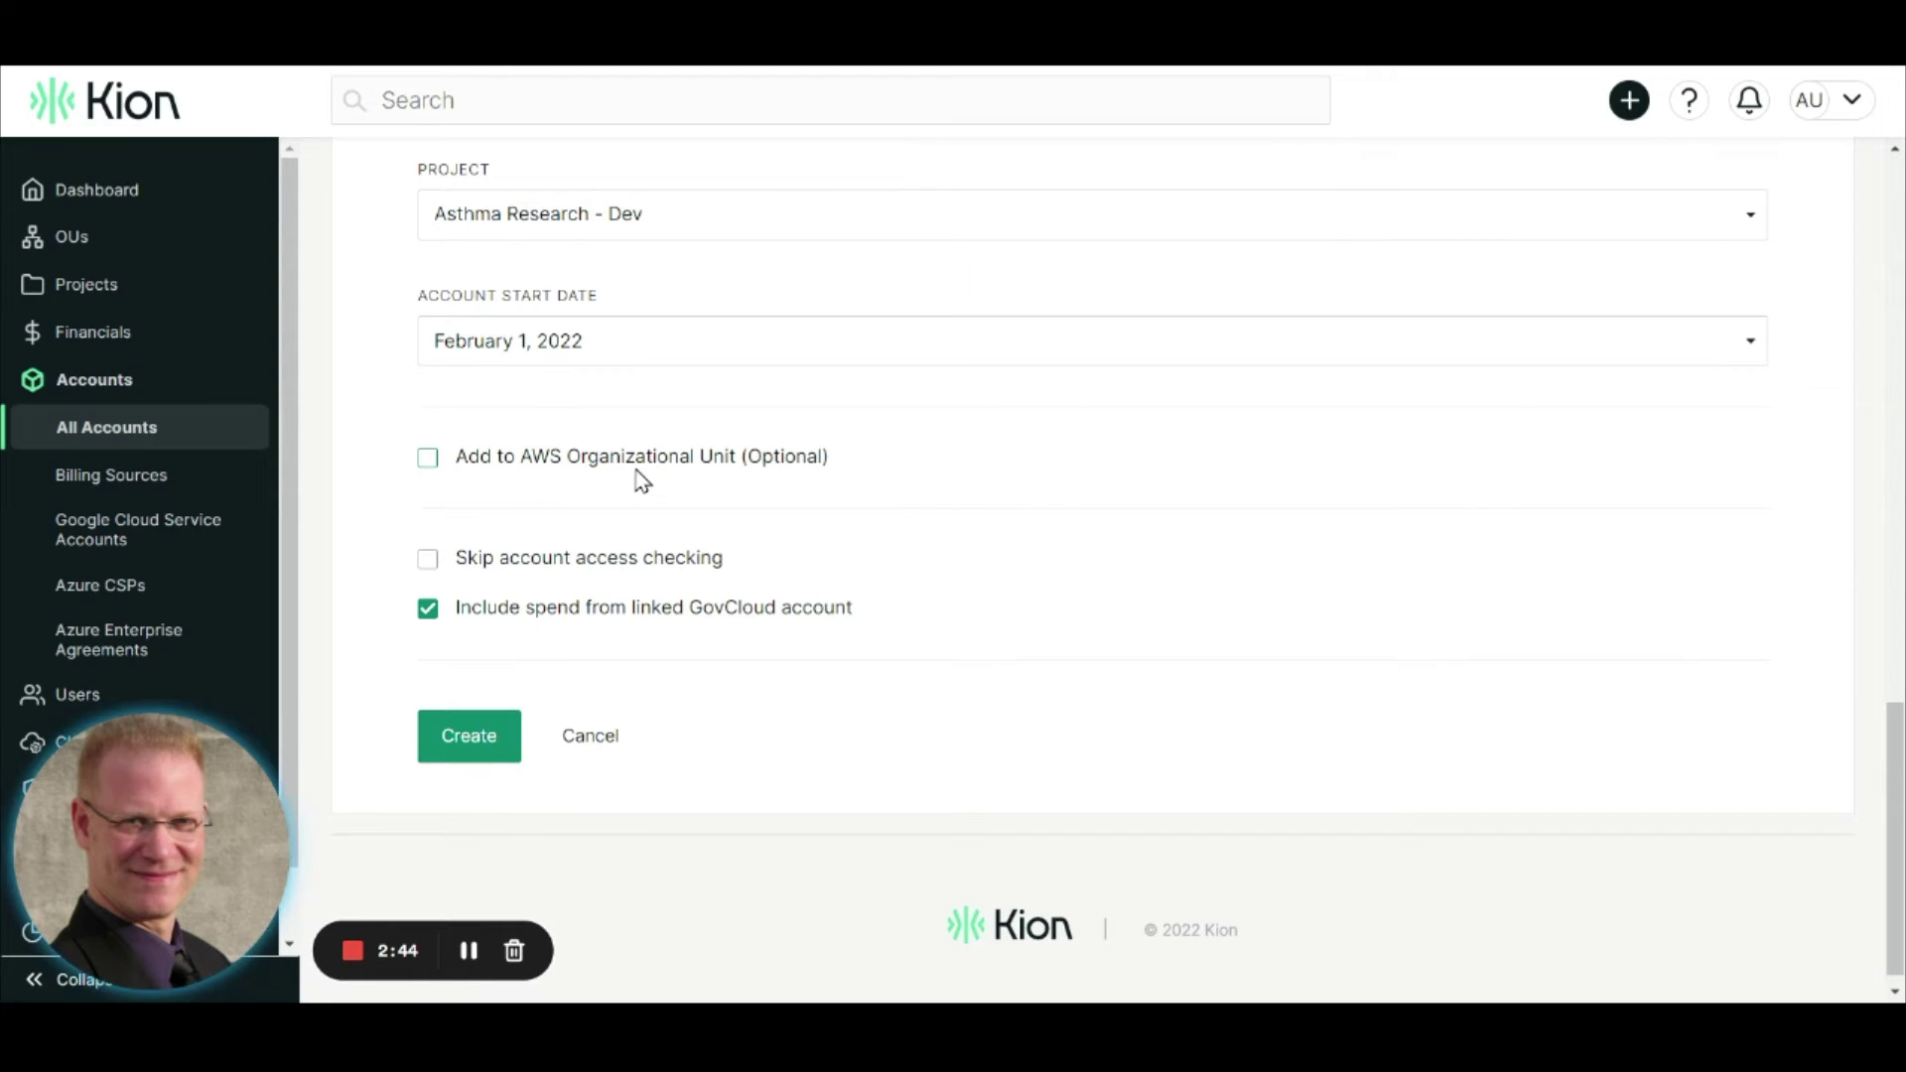
Add the account to organizational unit Child-Org-Unit, then cancel and leave the form.
{"action": "left_click", "coordinate": [428, 459]}
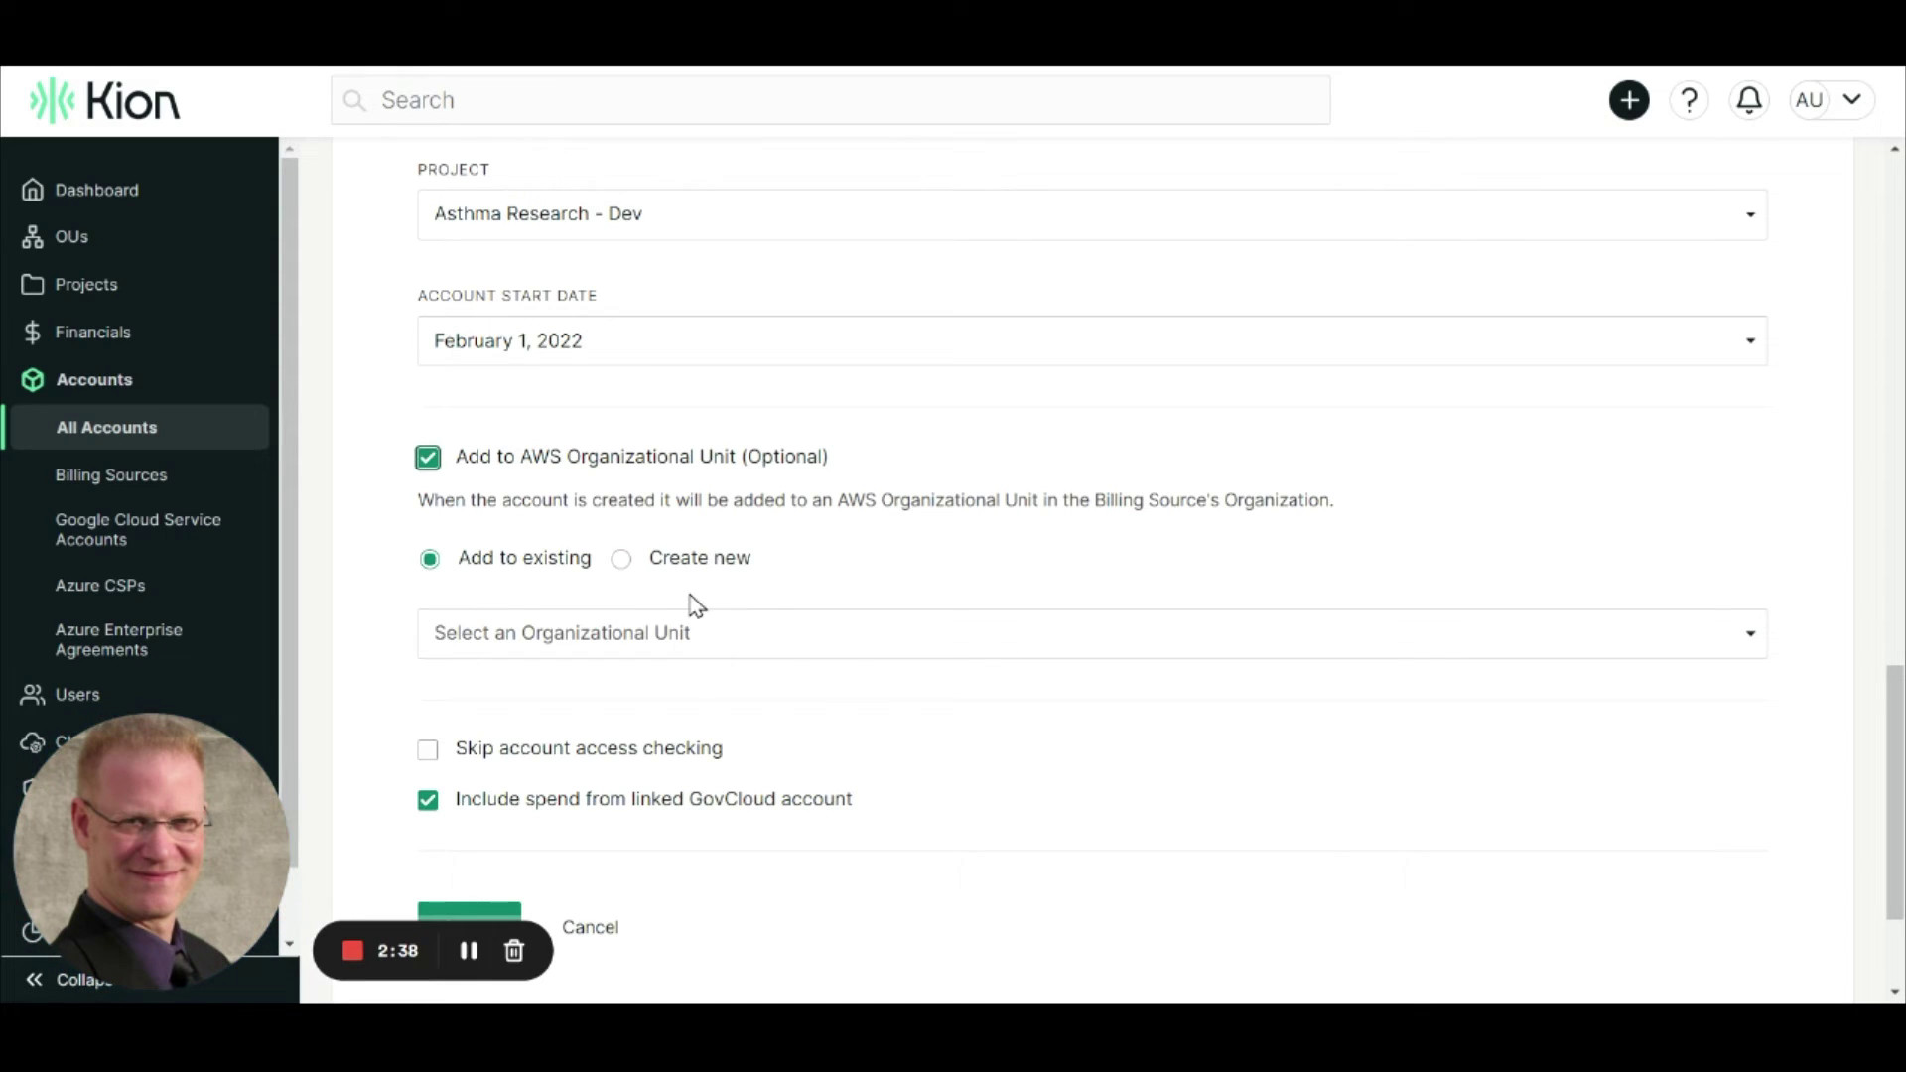
{"action": "left_click", "coordinate": [524, 643]}
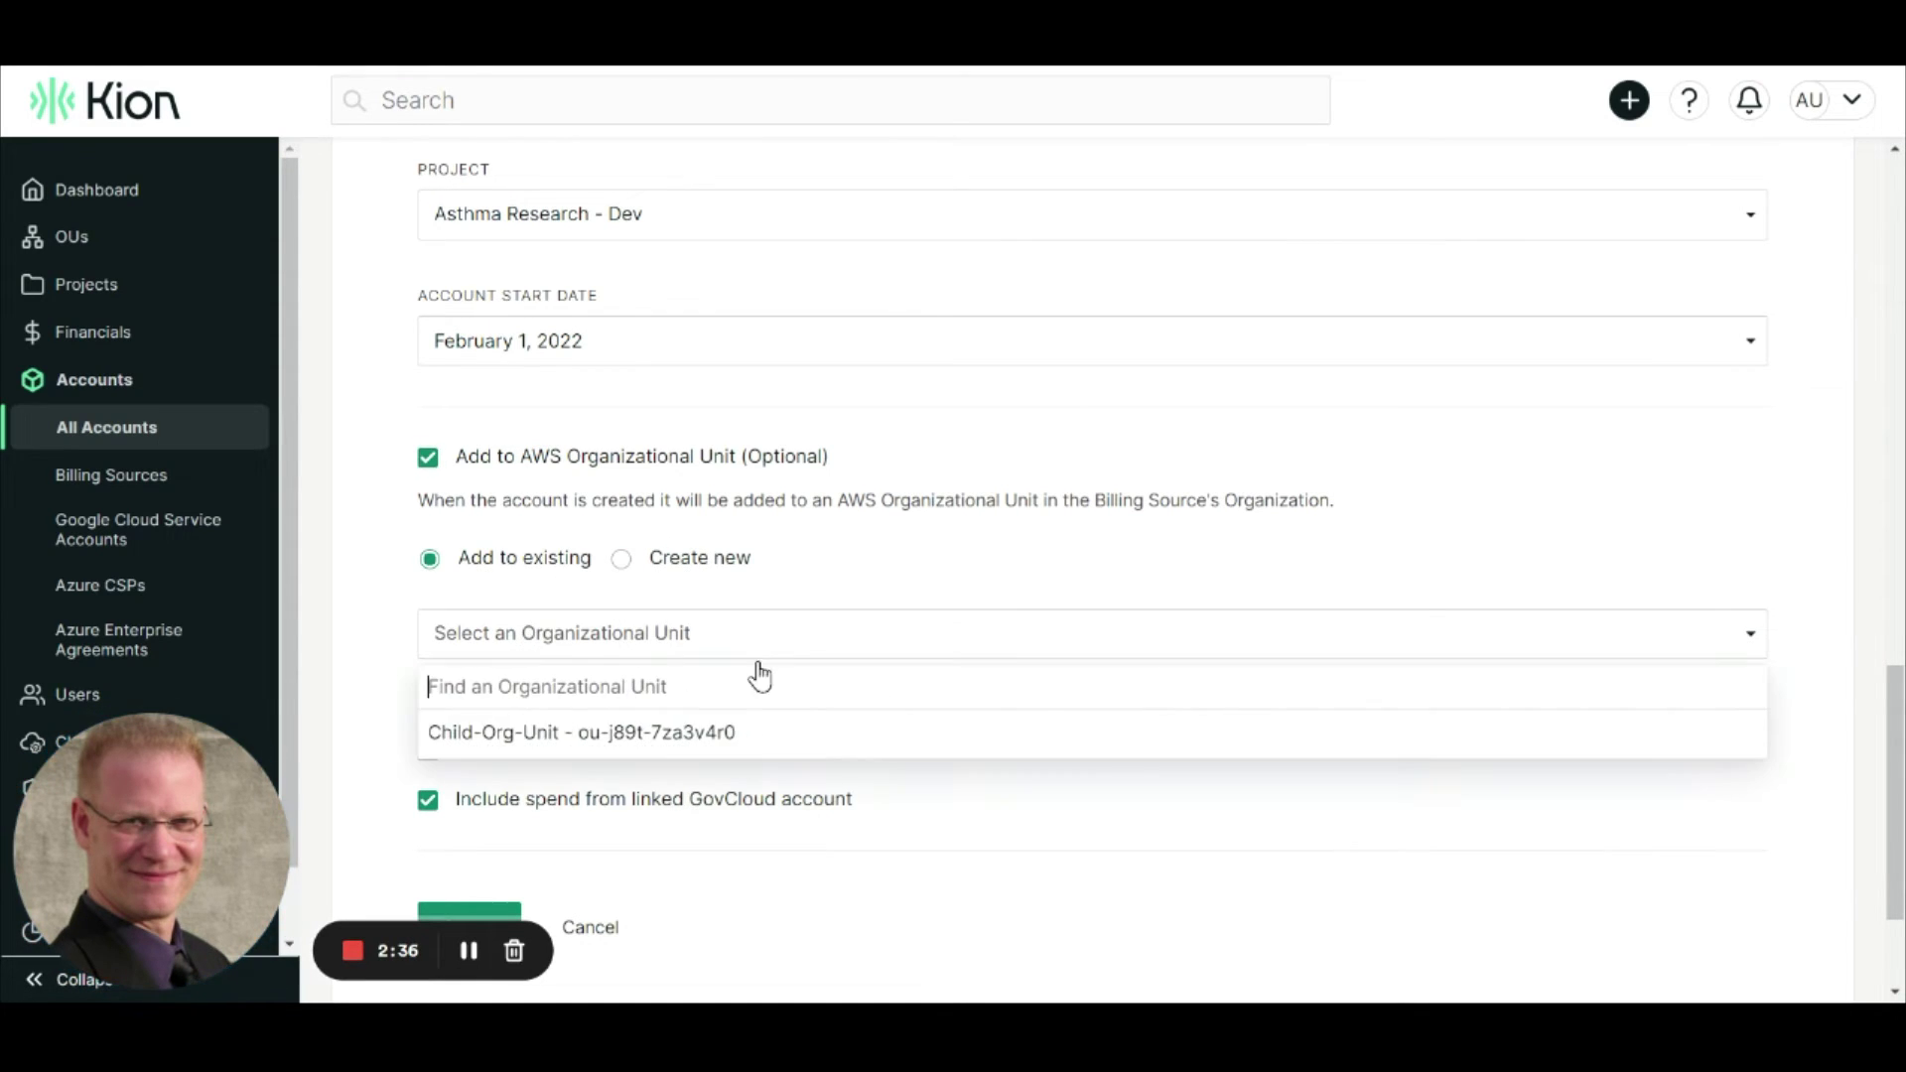
{"action": "left_click", "coordinate": [673, 733]}
{"action": "scroll", "coordinate": [970, 736], "scroll_direction": "down", "scroll_amount": 3}
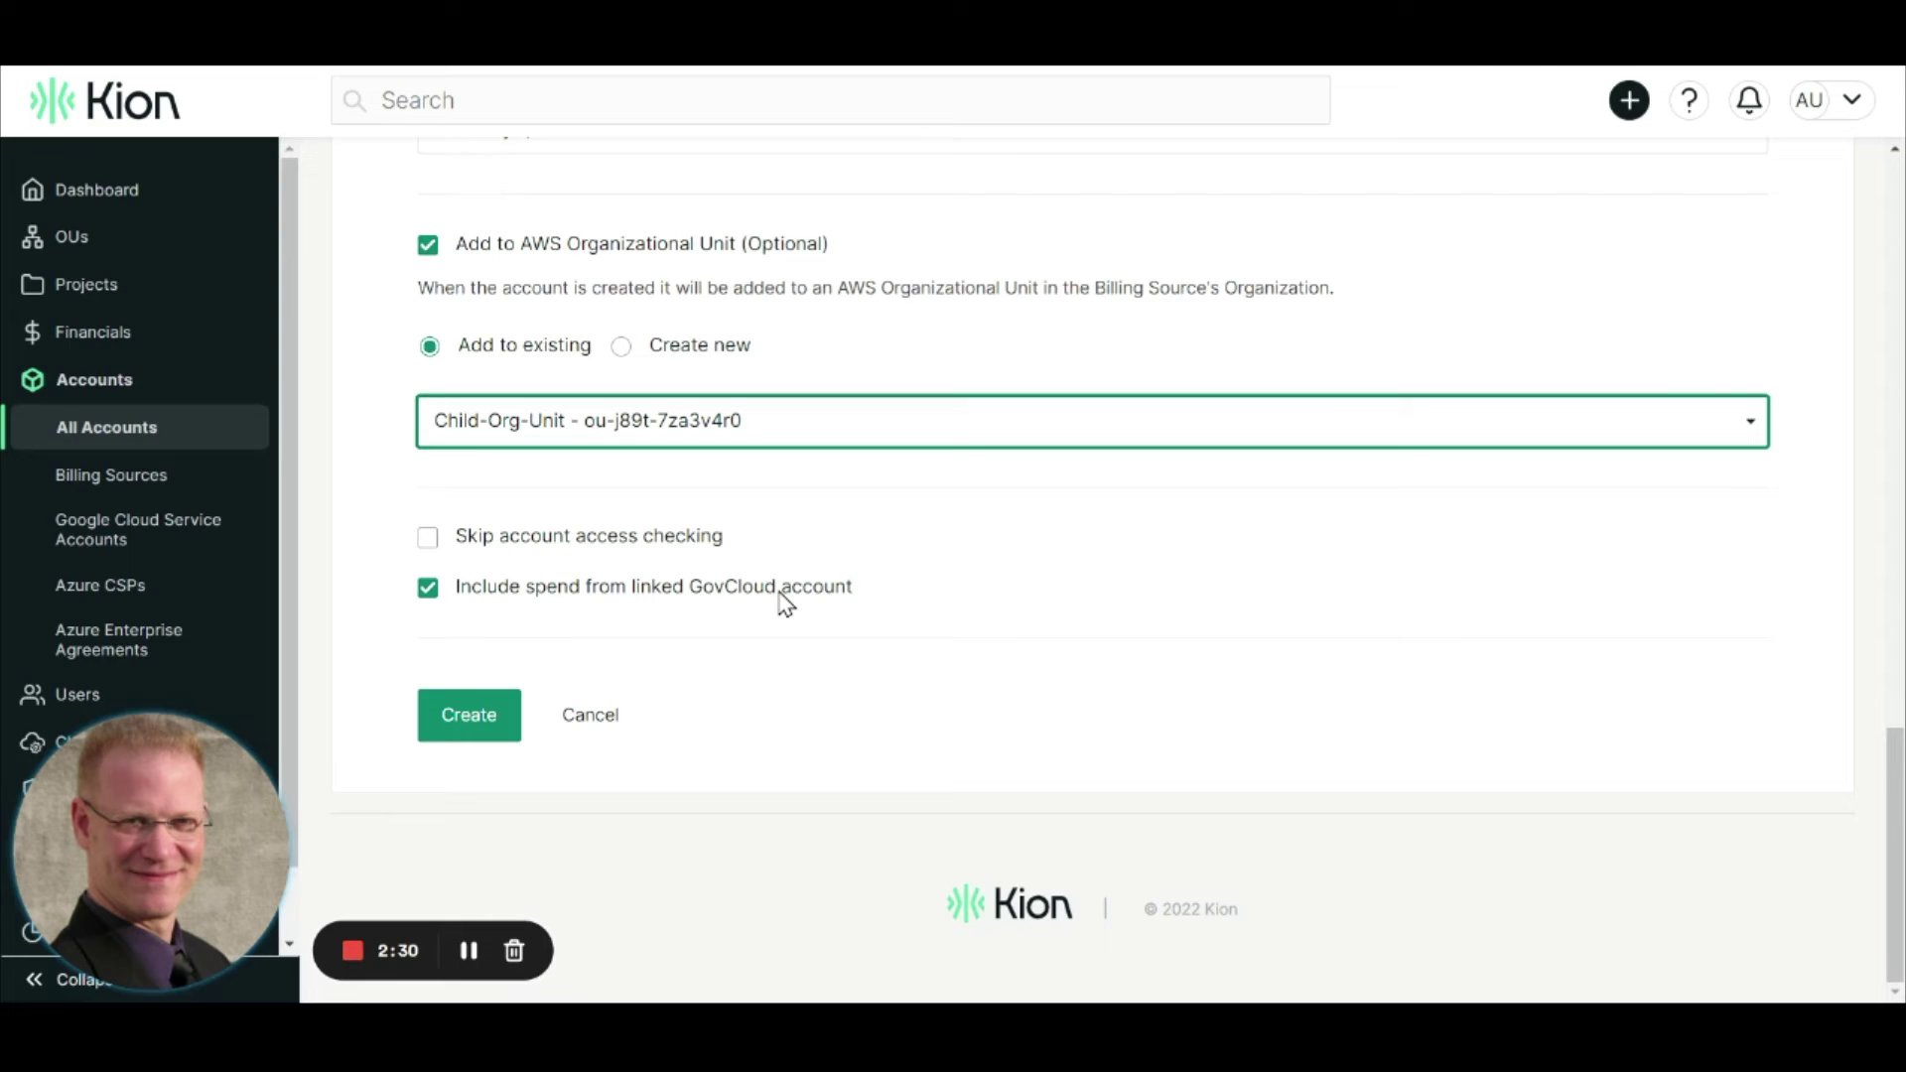
{"action": "left_click", "coordinate": [600, 715]}
{"action": "left_click", "coordinate": [1025, 672]}
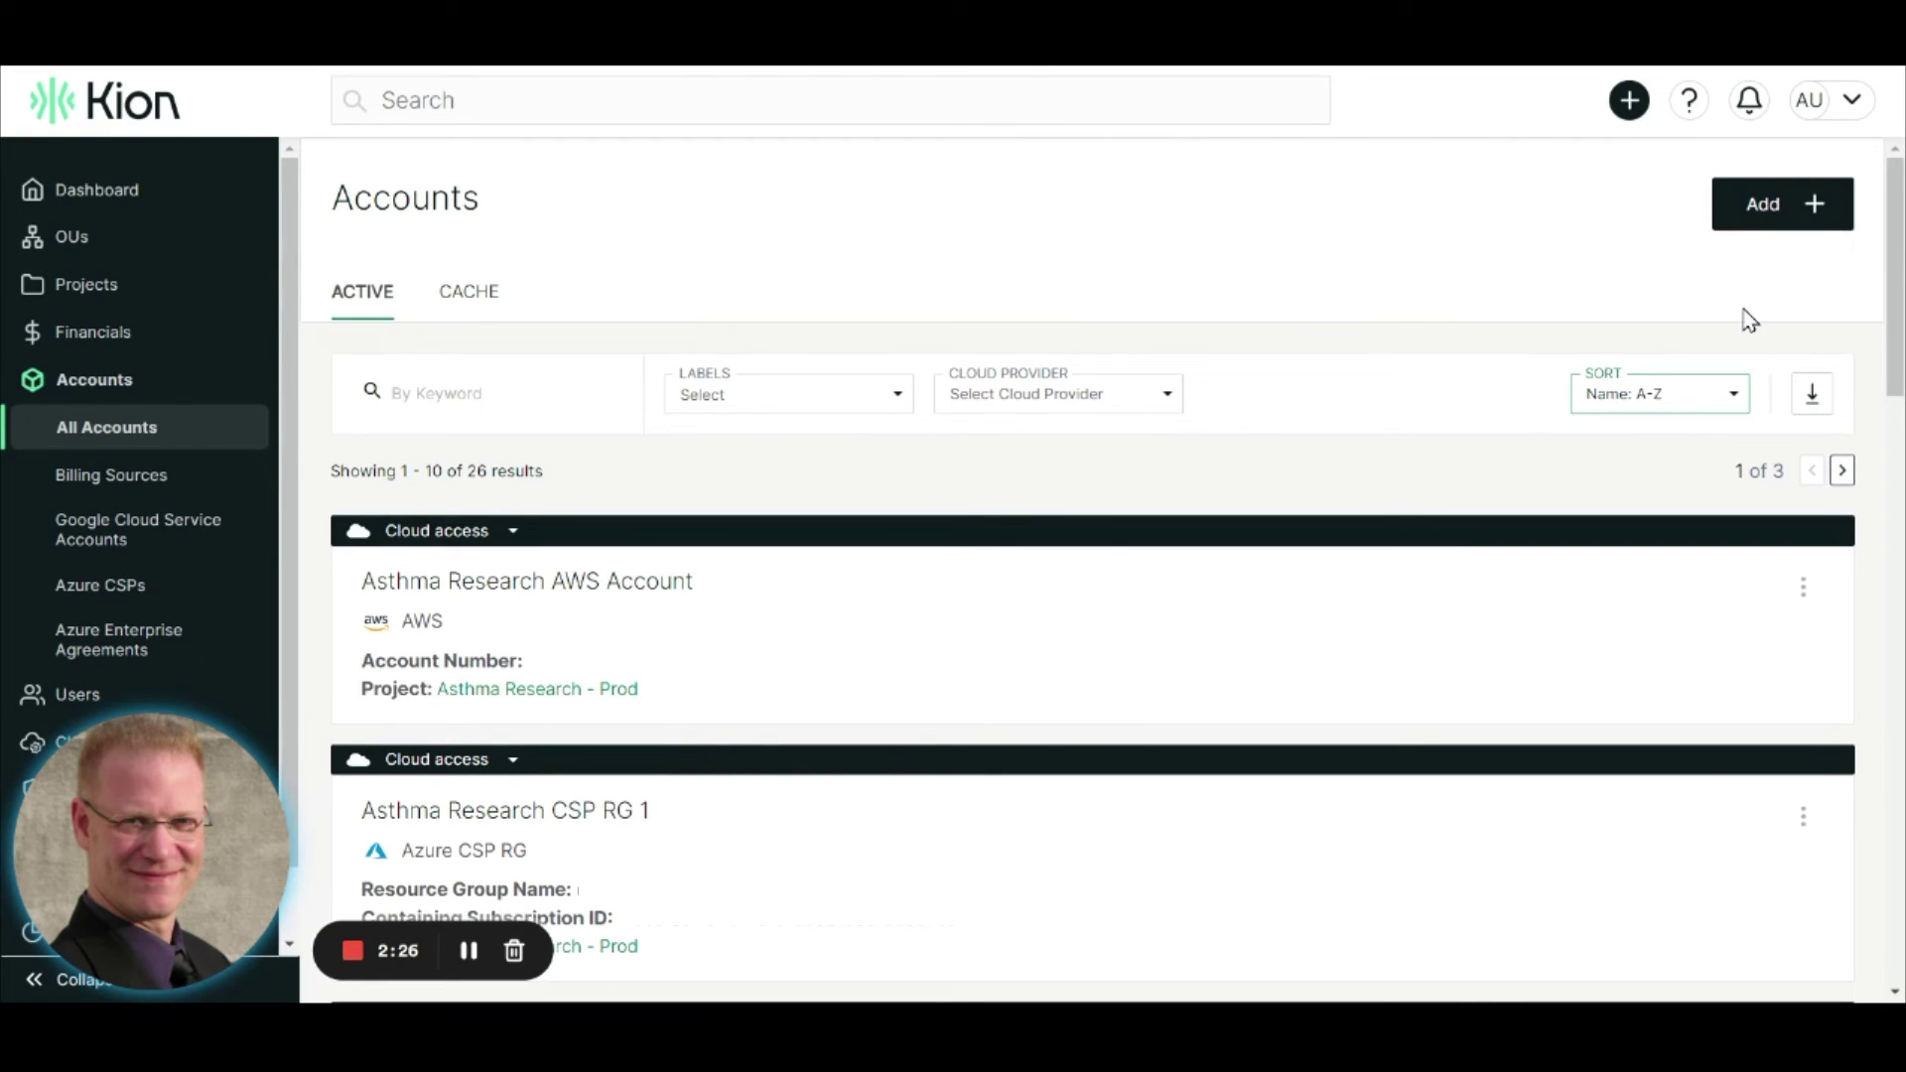
Start a multiple-account AWS Commercial form billed to Sandbox2 Management Account and continue to names.
{"action": "left_click", "coordinate": [1811, 204]}
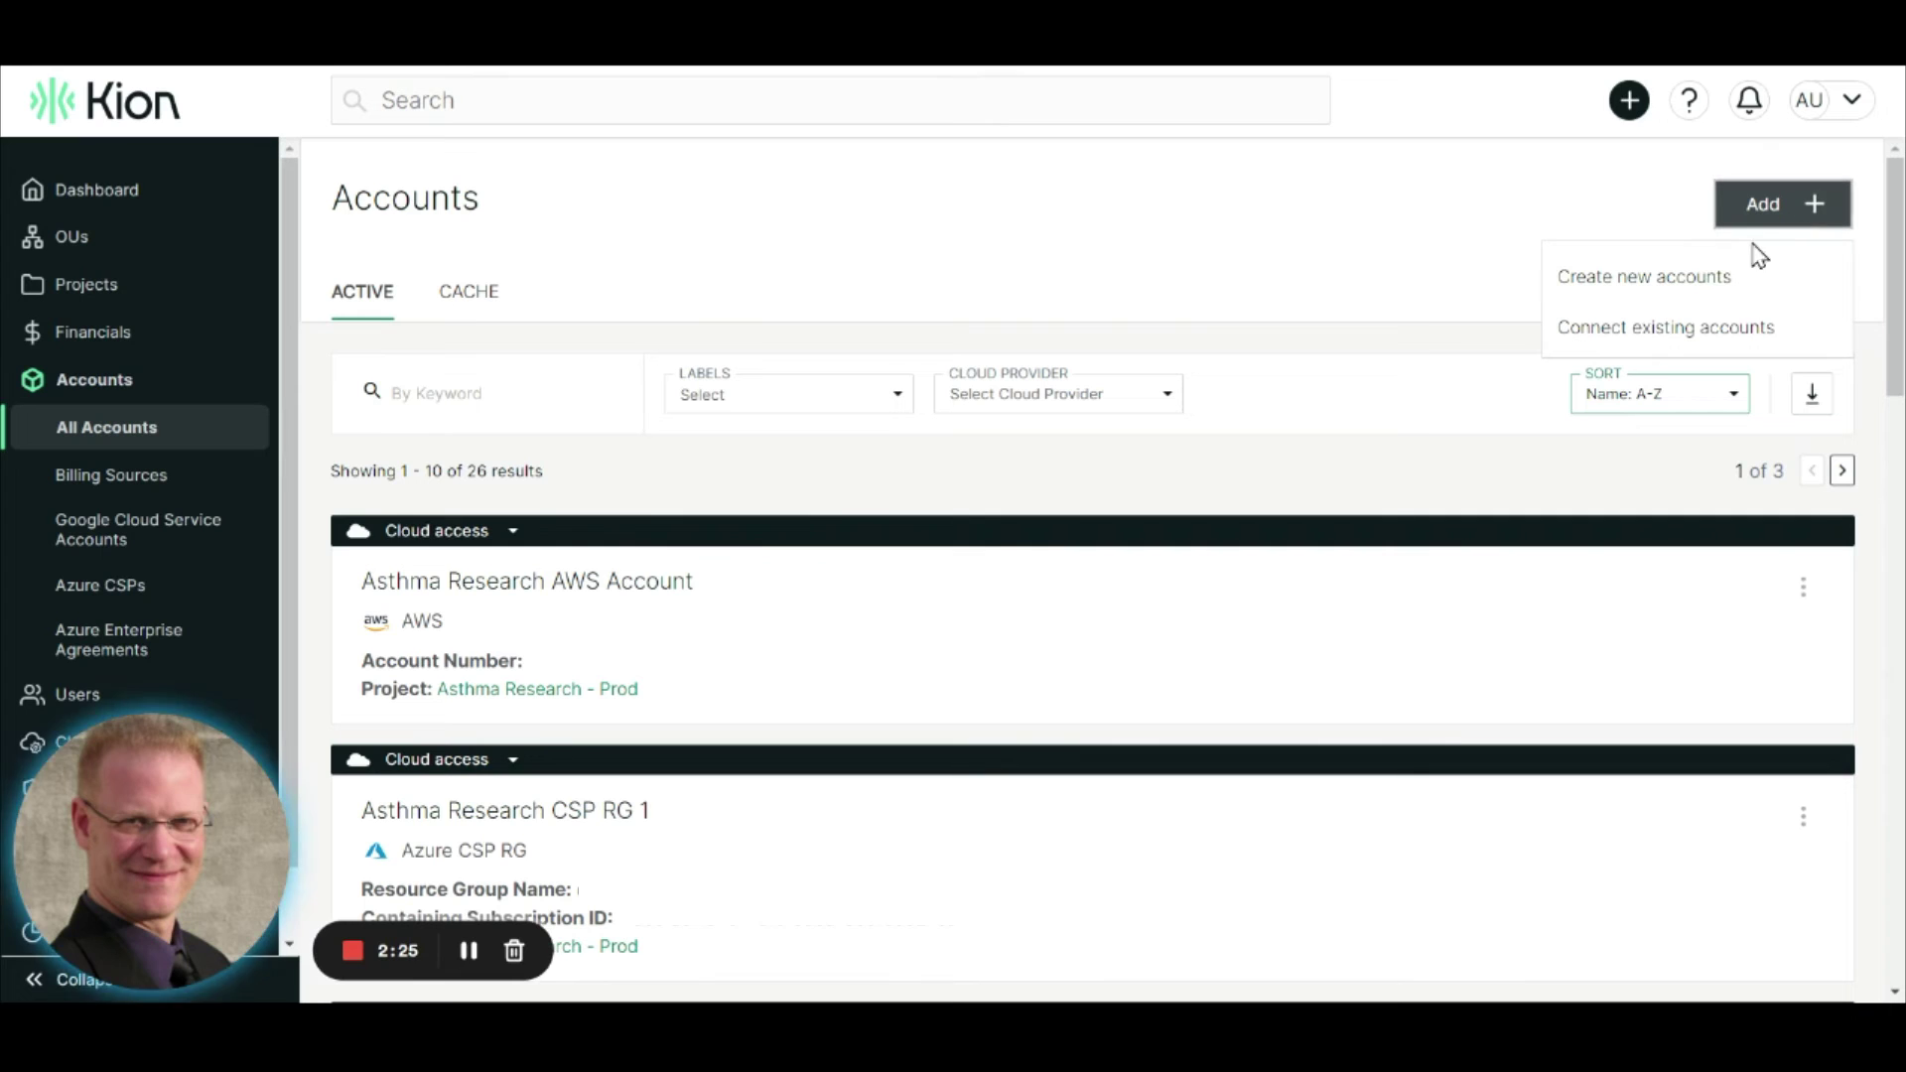
{"action": "left_click", "coordinate": [1661, 283]}
{"action": "left_click", "coordinate": [609, 488]}
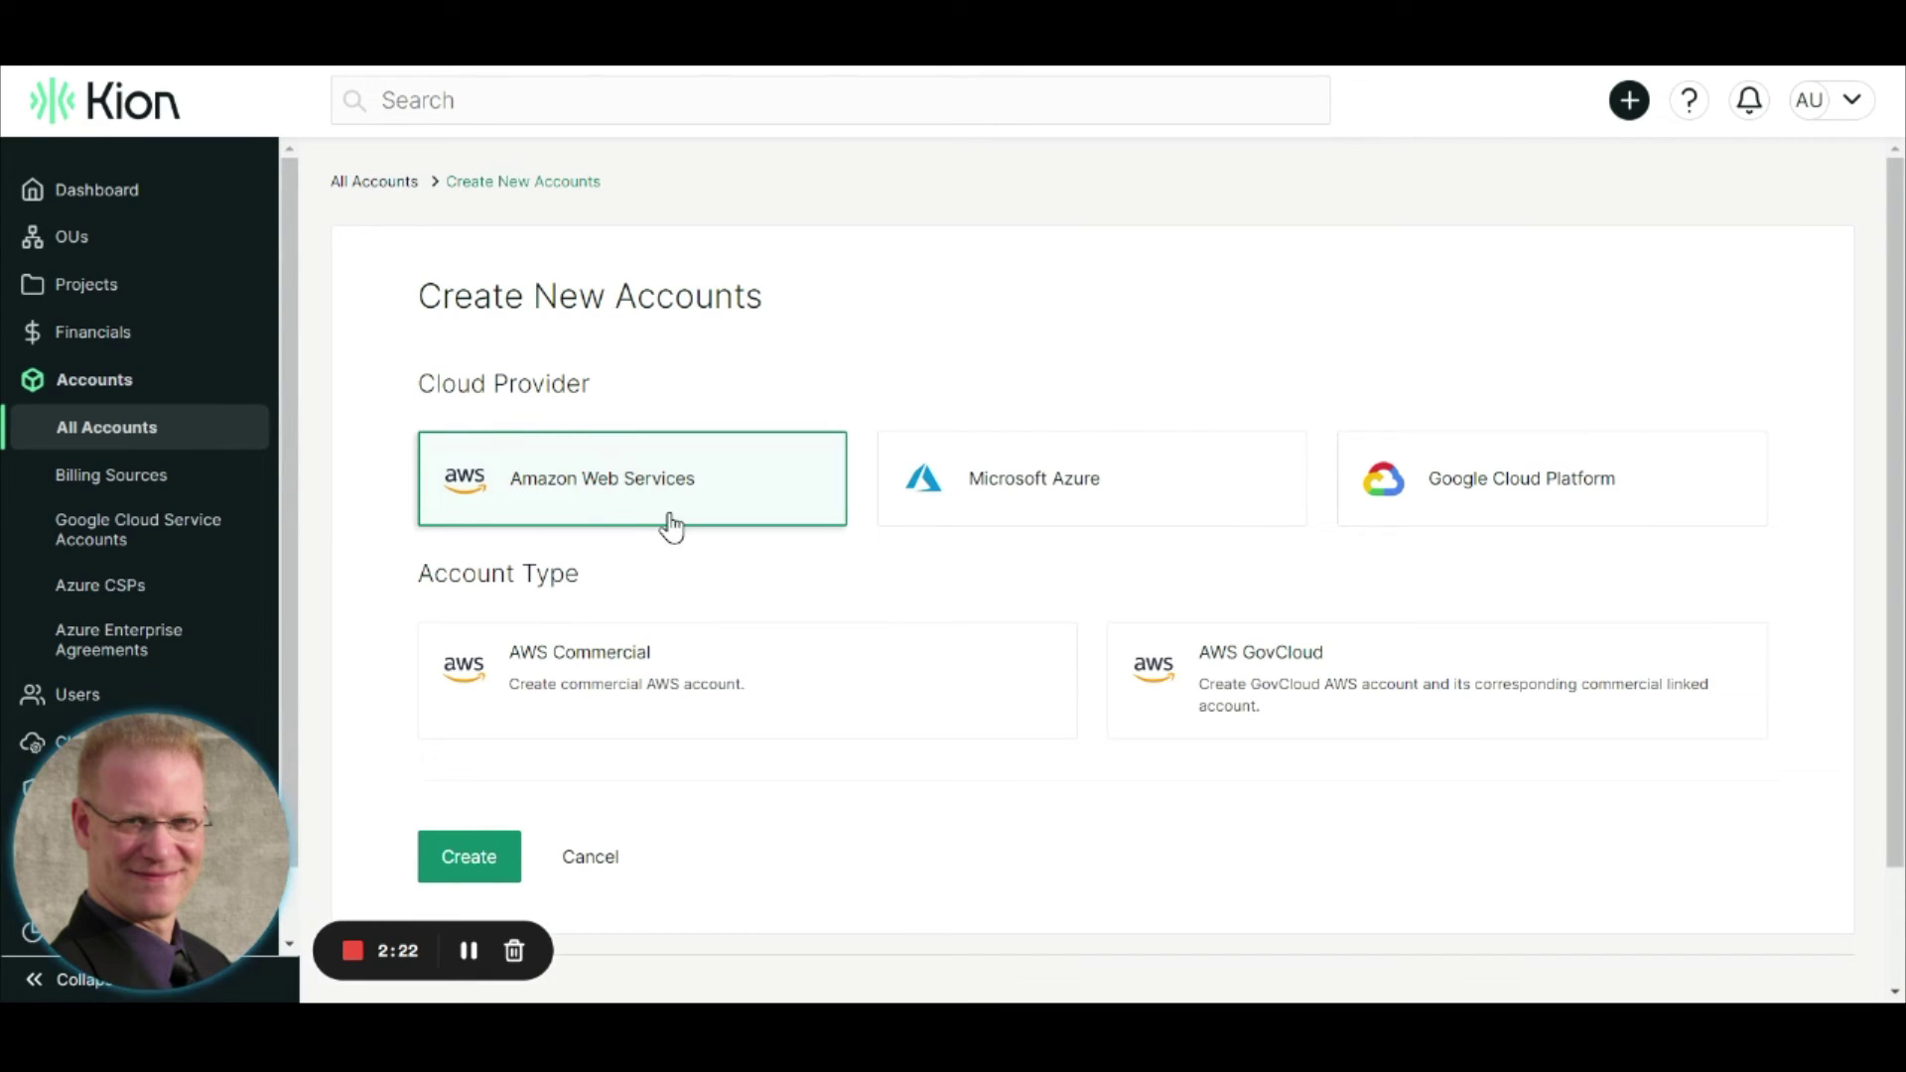
{"action": "left_click", "coordinate": [717, 669]}
{"action": "scroll", "coordinate": [834, 641], "scroll_direction": "down", "scroll_amount": 2}
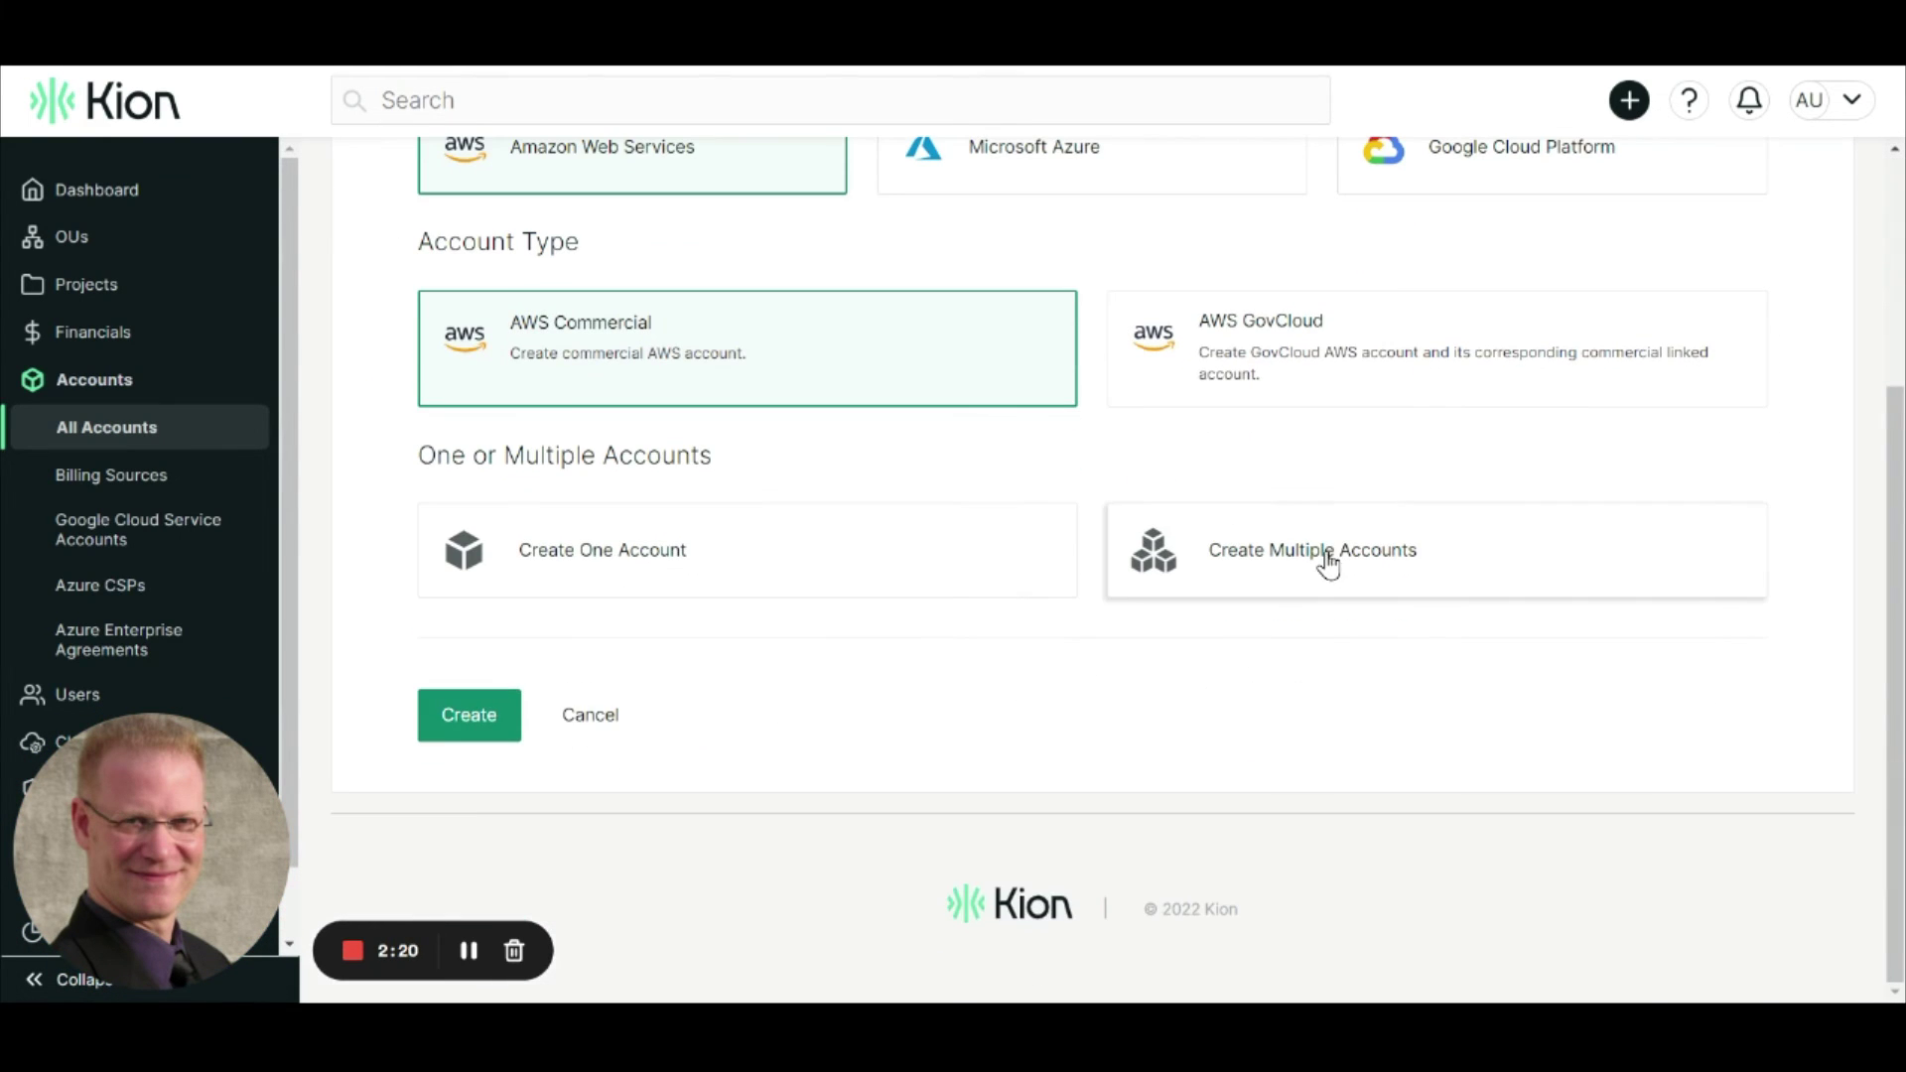
{"action": "left_click", "coordinate": [1324, 564]}
{"action": "scroll", "coordinate": [834, 669], "scroll_direction": "down", "scroll_amount": 2}
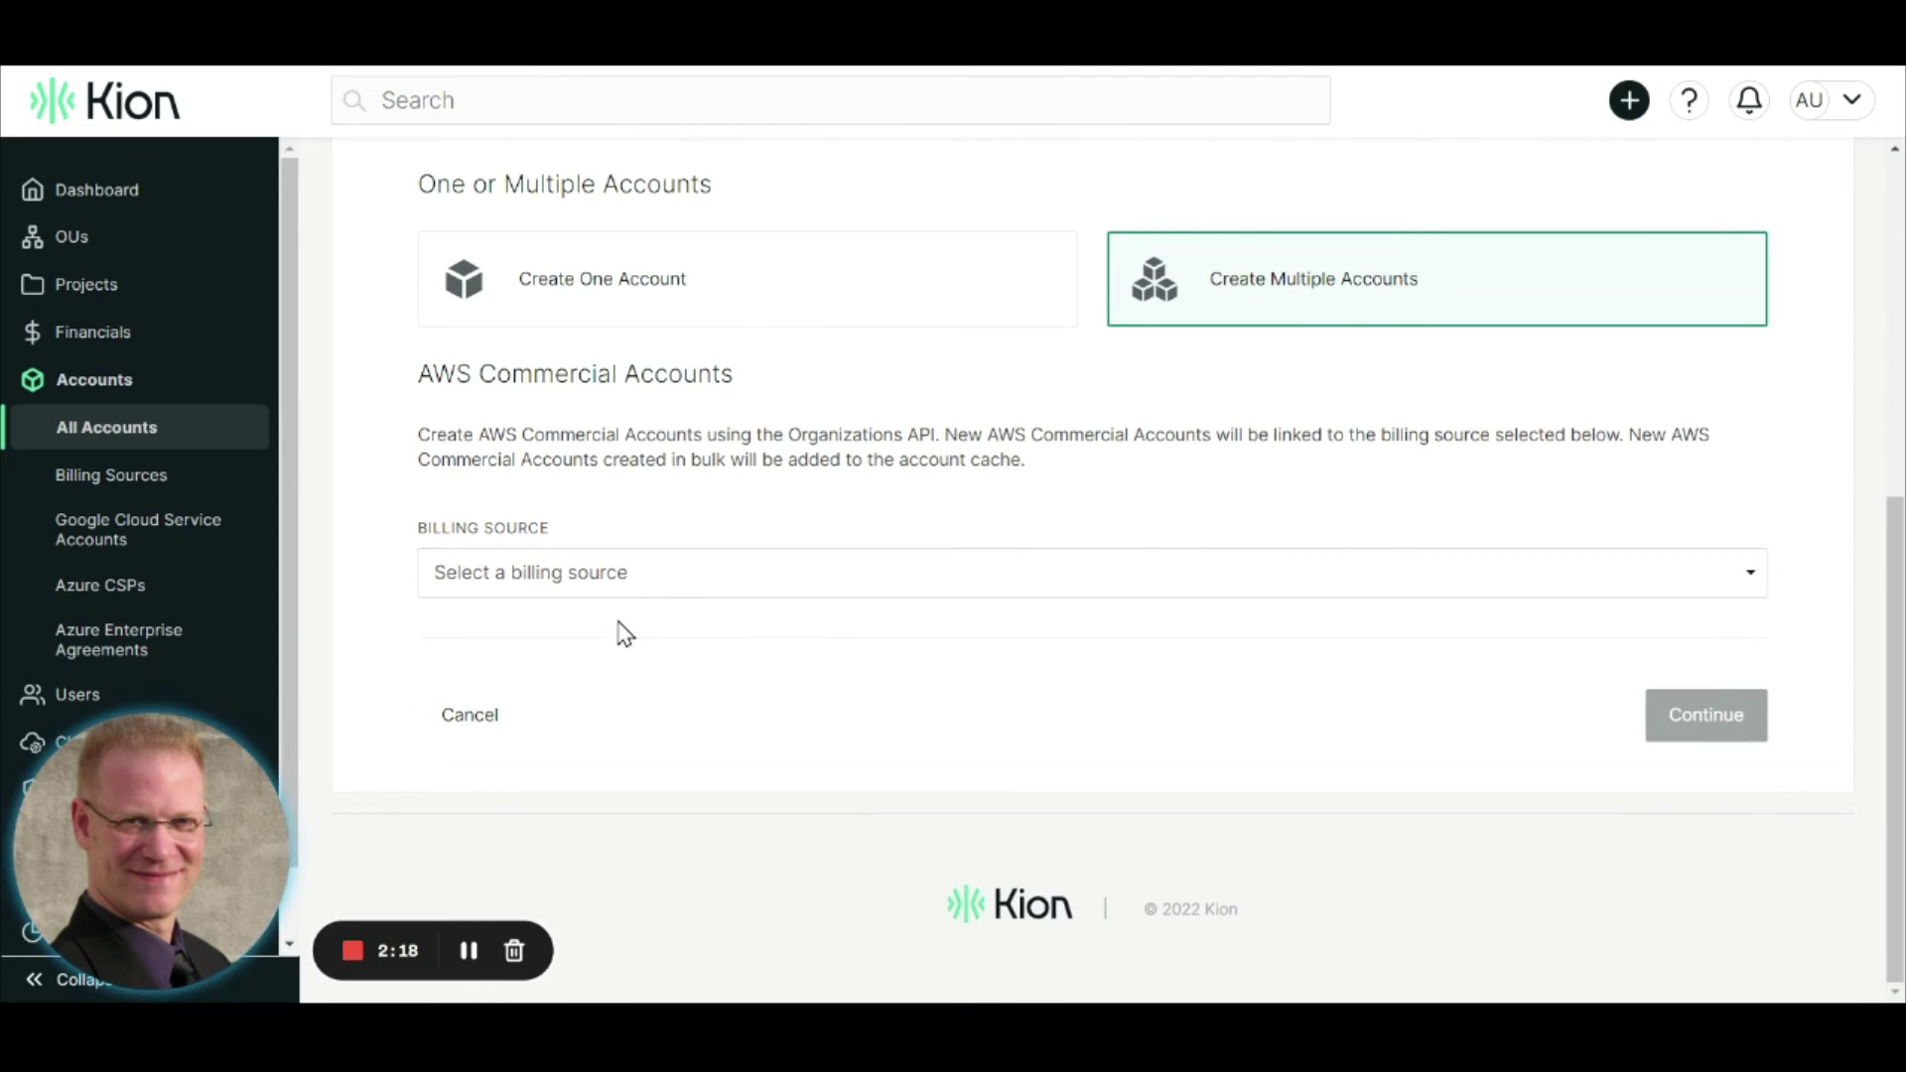
{"action": "left_click", "coordinate": [631, 588]}
{"action": "left_click", "coordinate": [588, 675]}
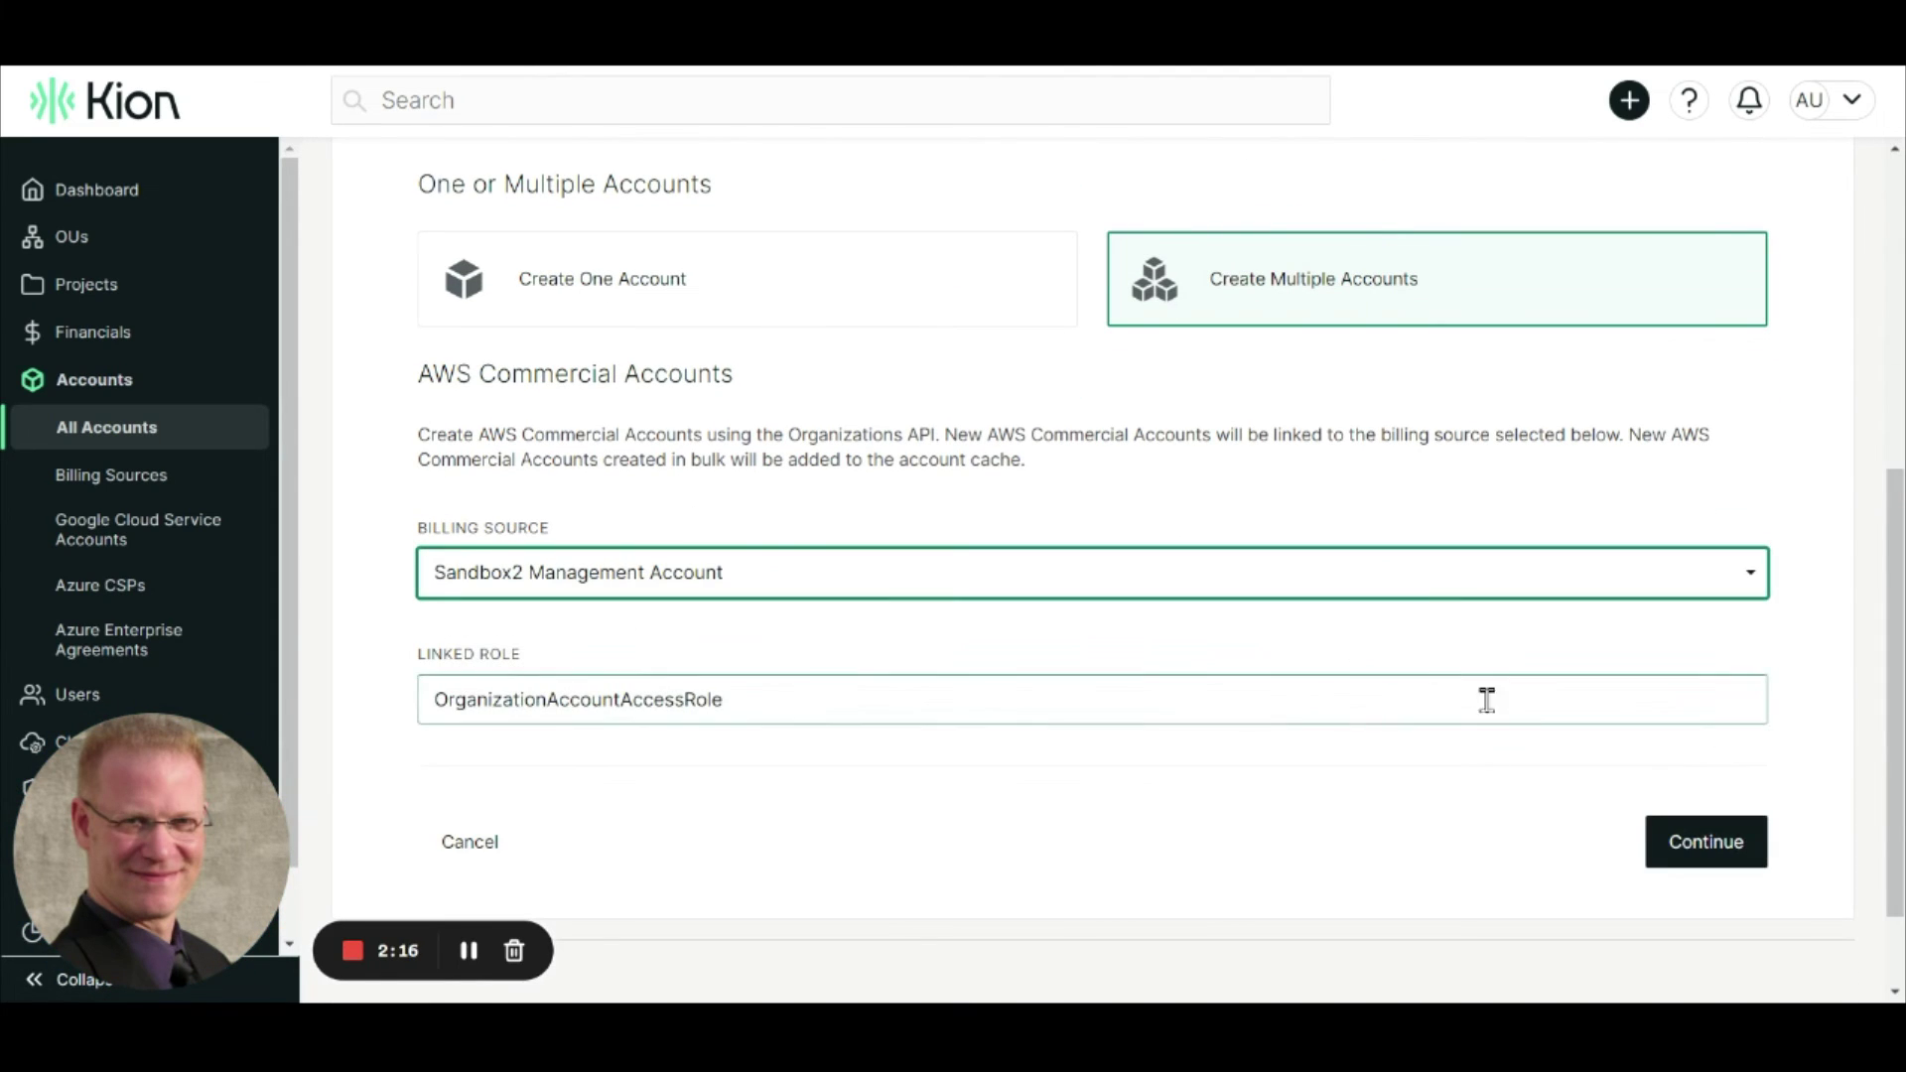
{"action": "left_click", "coordinate": [1701, 846]}
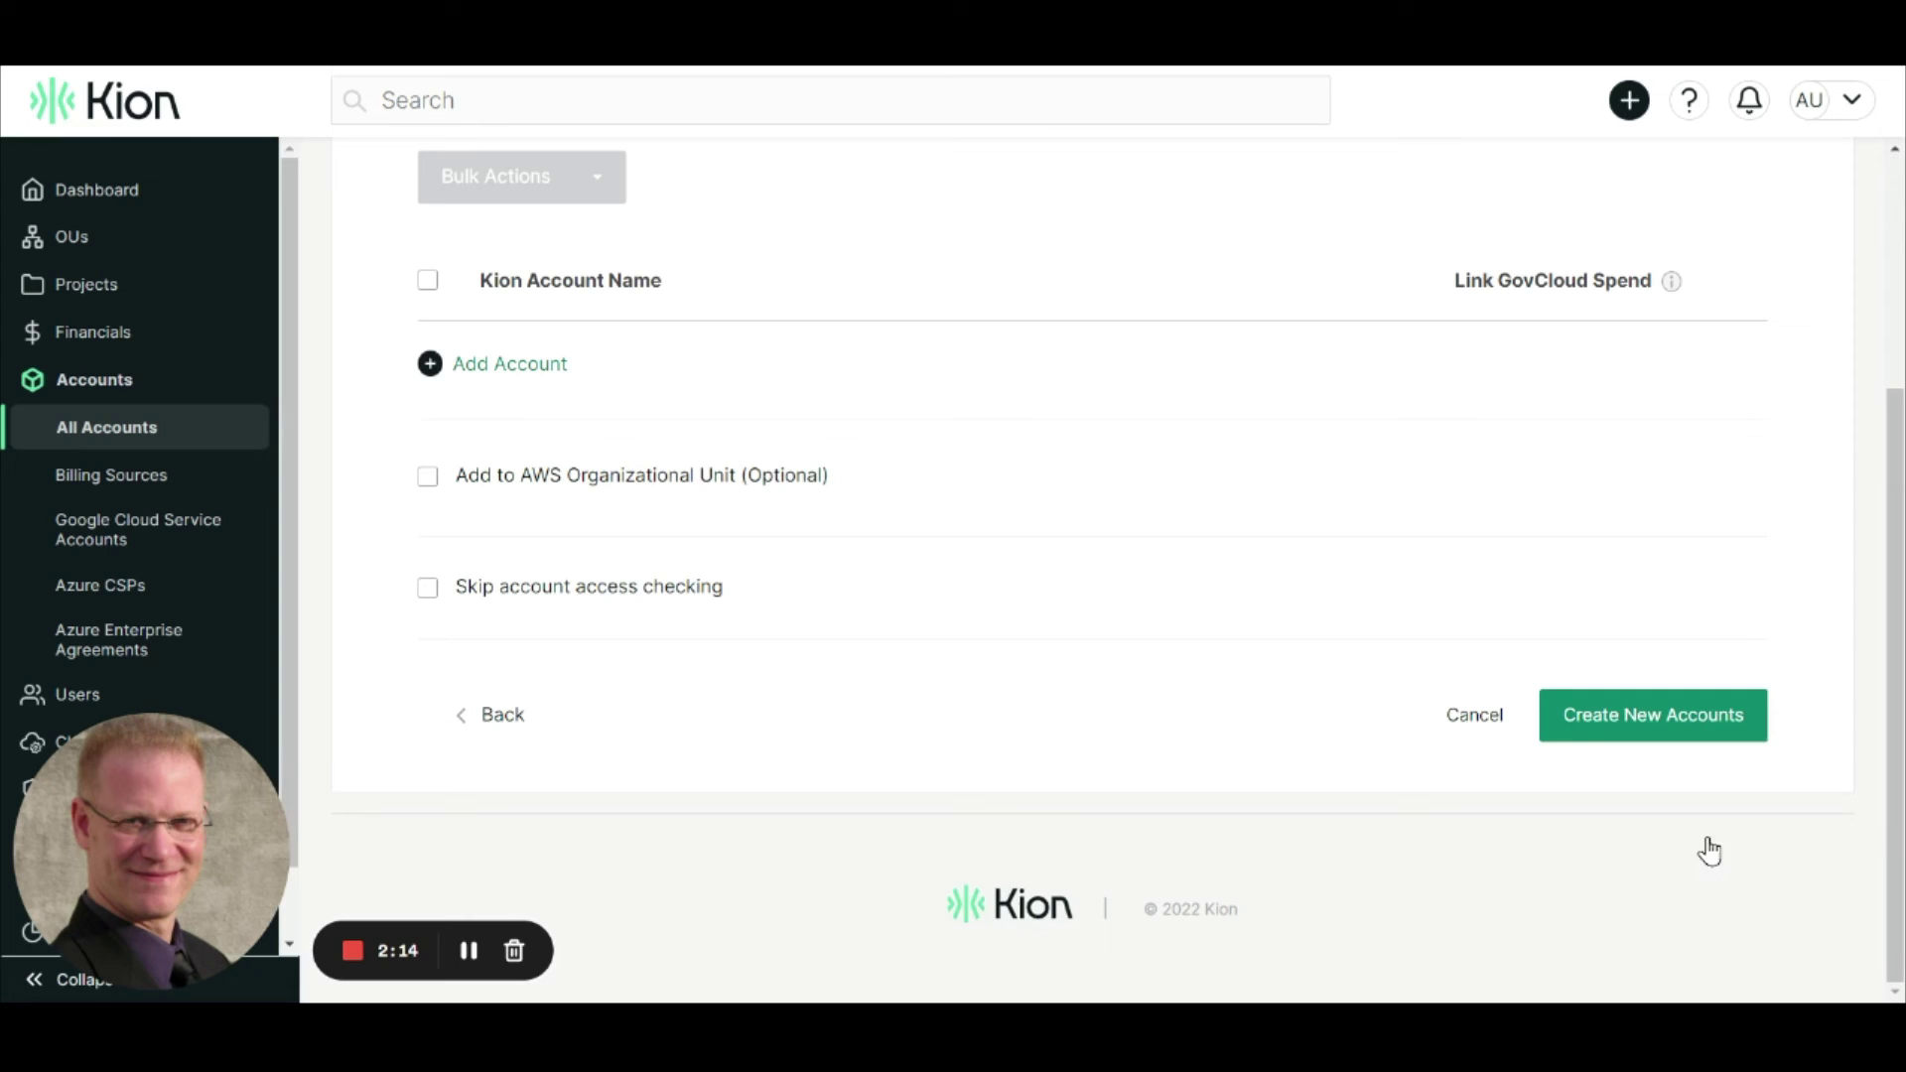
Add three empty account-name rows, each linking GovCloud spend.
{"action": "left_click", "coordinate": [430, 364]}
{"action": "left_click", "coordinate": [428, 435]}
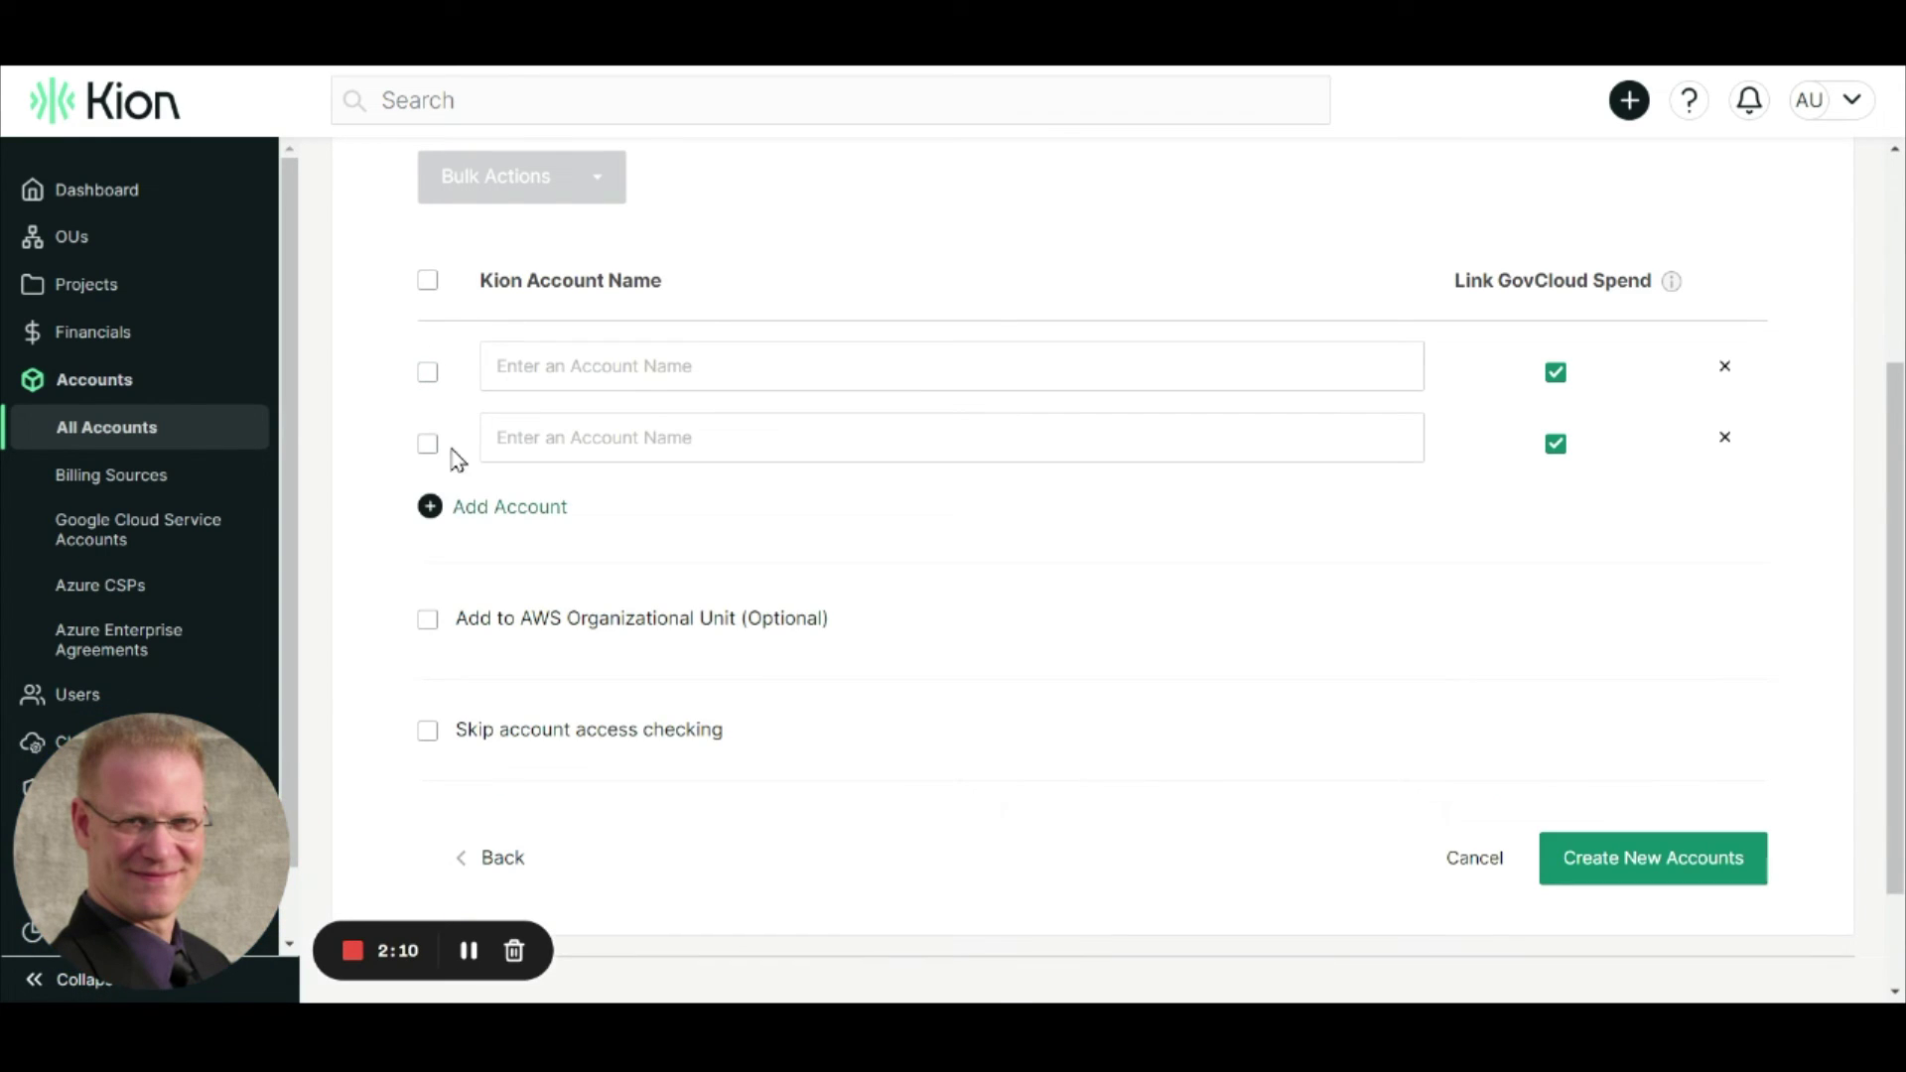
{"action": "left_click", "coordinate": [429, 506]}
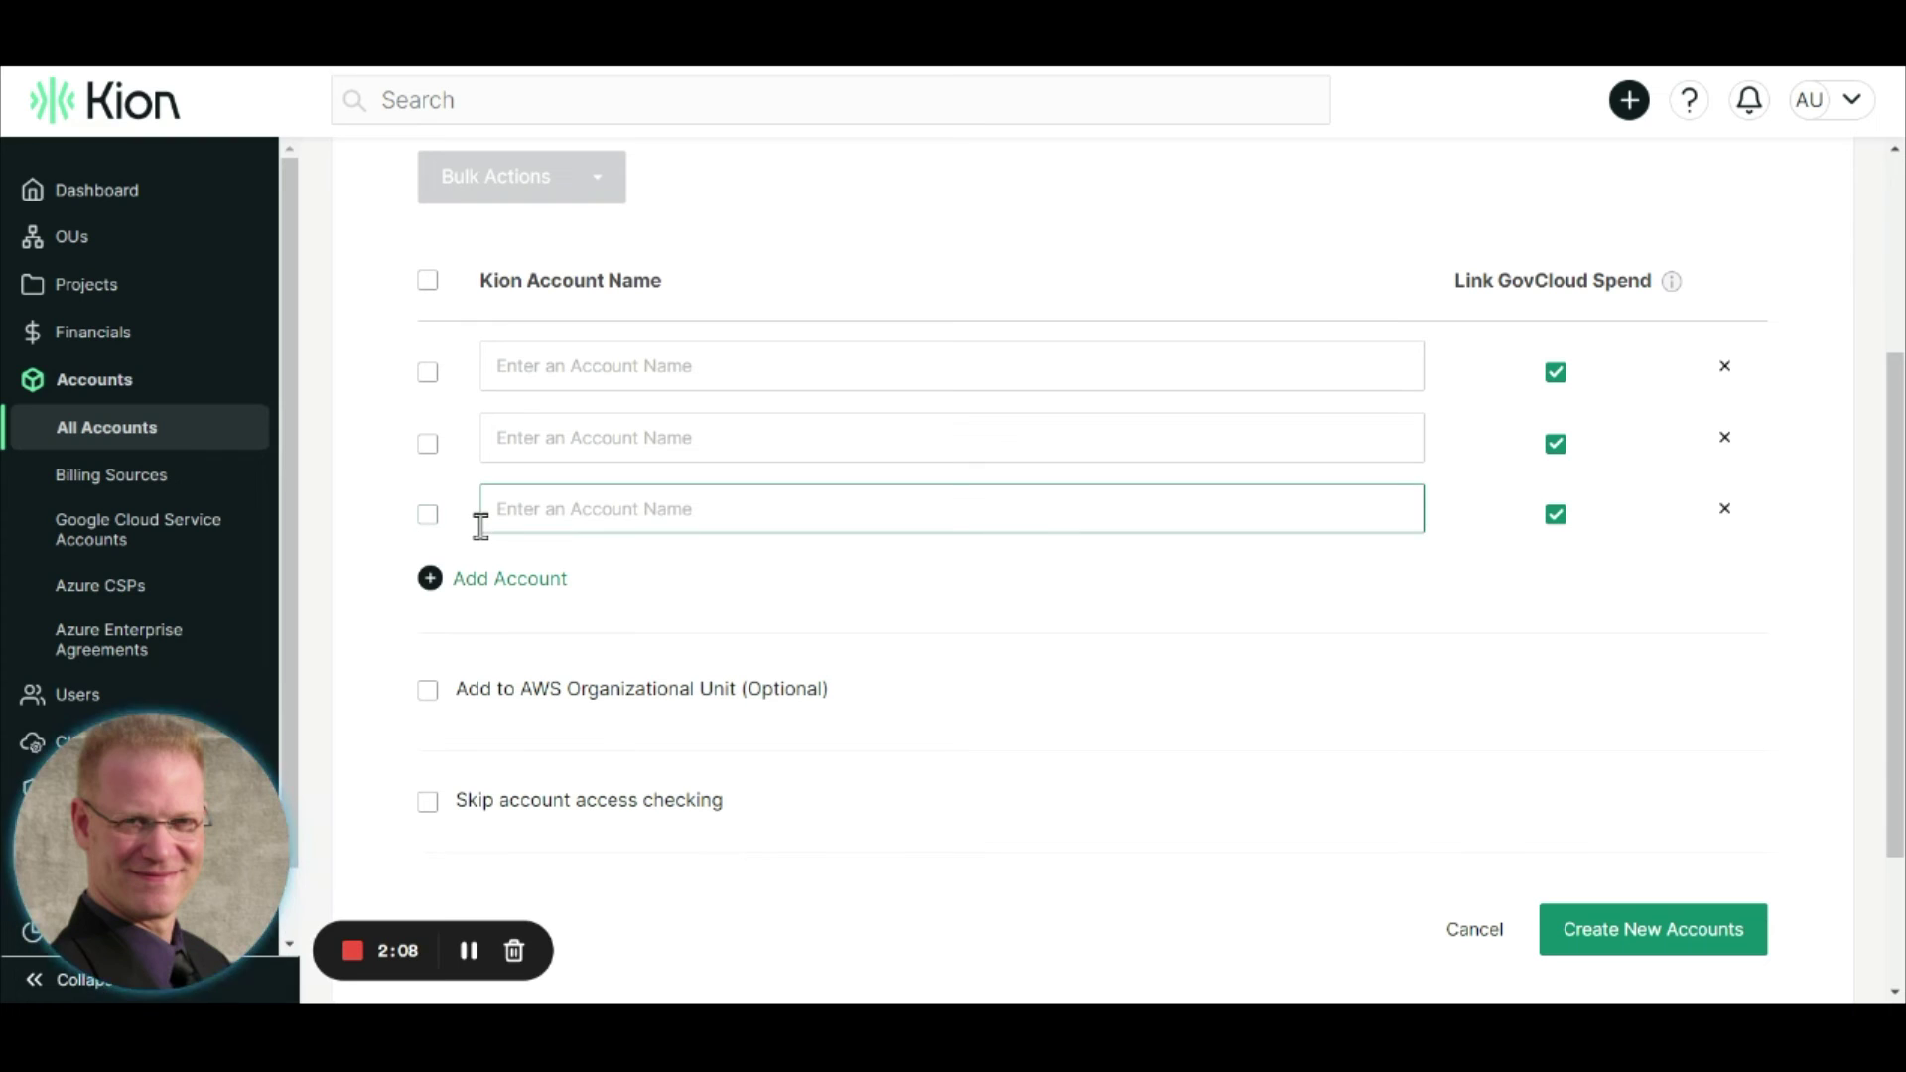
{"action": "left_click", "coordinate": [1043, 613]}
{"action": "scroll", "coordinate": [1430, 638], "scroll_direction": "up", "scroll_amount": 1}
{"action": "scroll", "coordinate": [1511, 672], "scroll_direction": "up", "scroll_amount": 2}
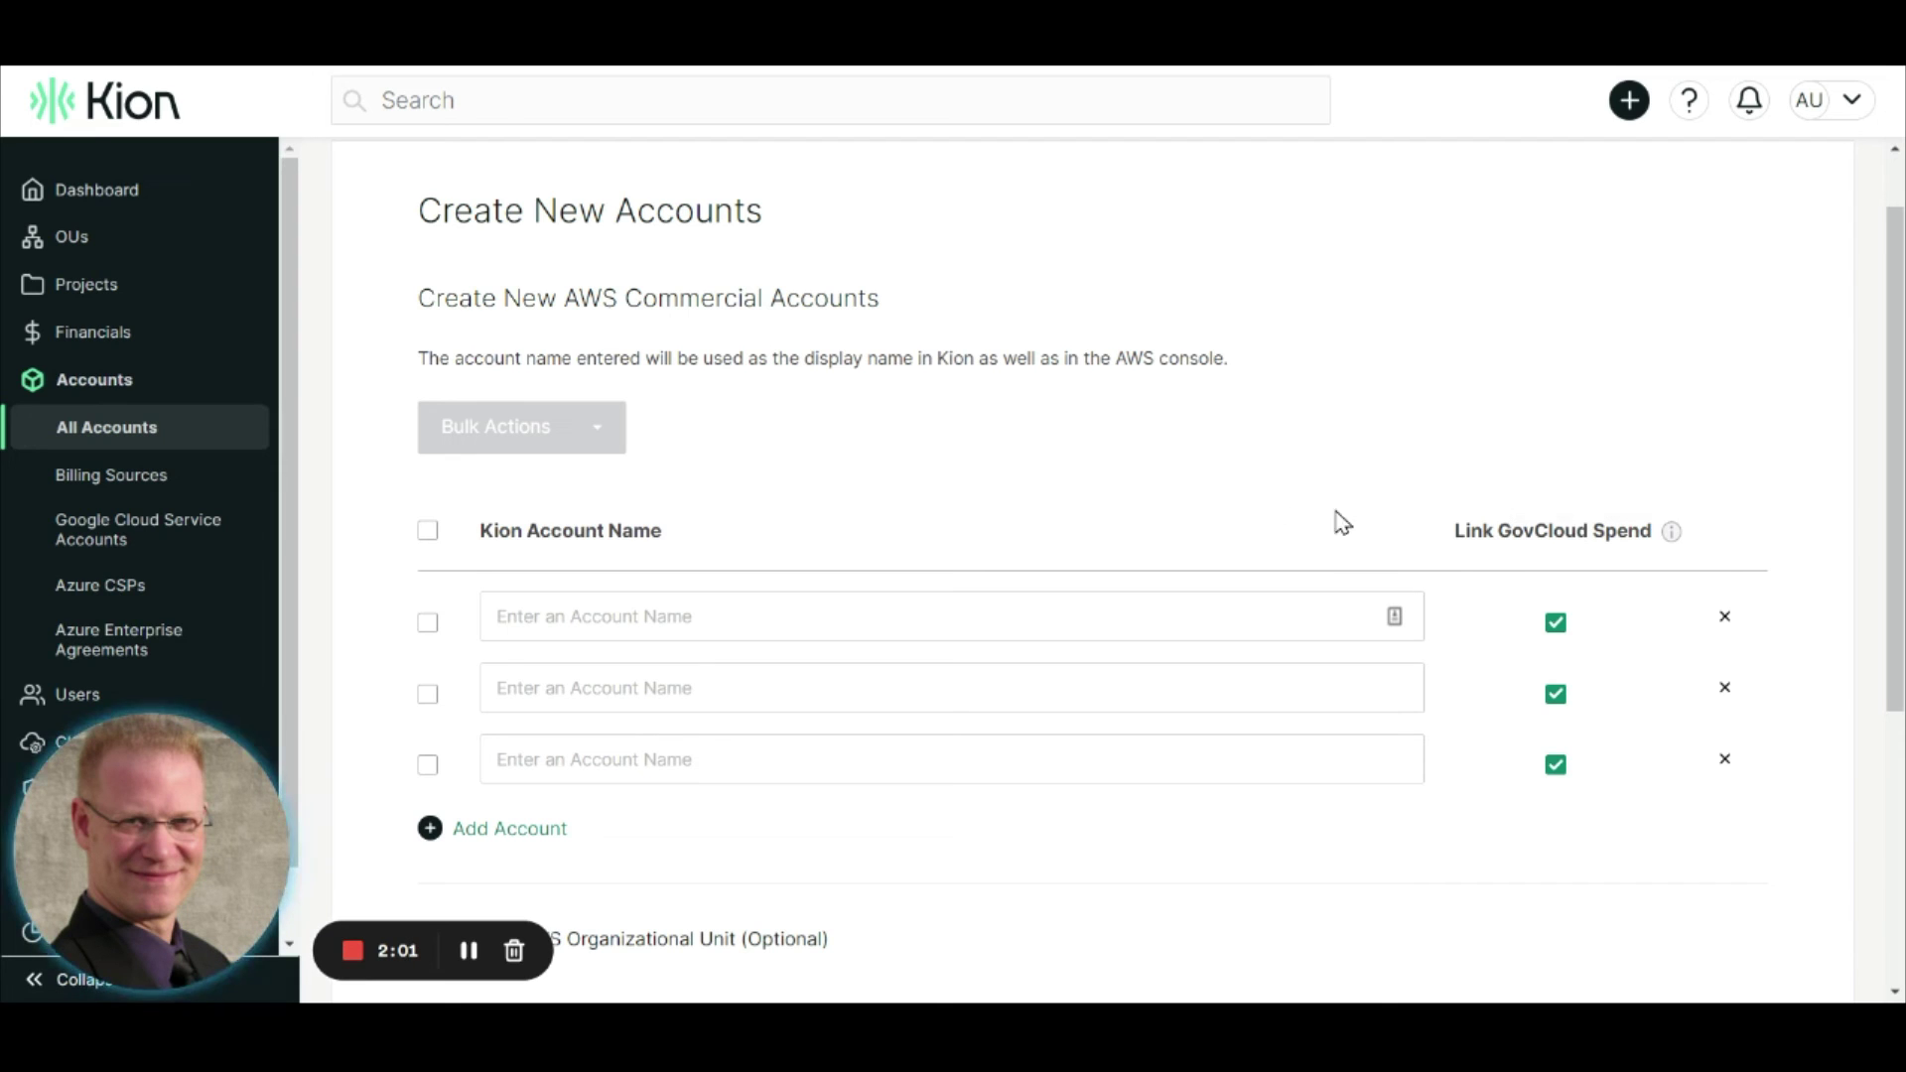
{"action": "scroll", "coordinate": [1280, 516], "scroll_direction": "down", "scroll_amount": 5}
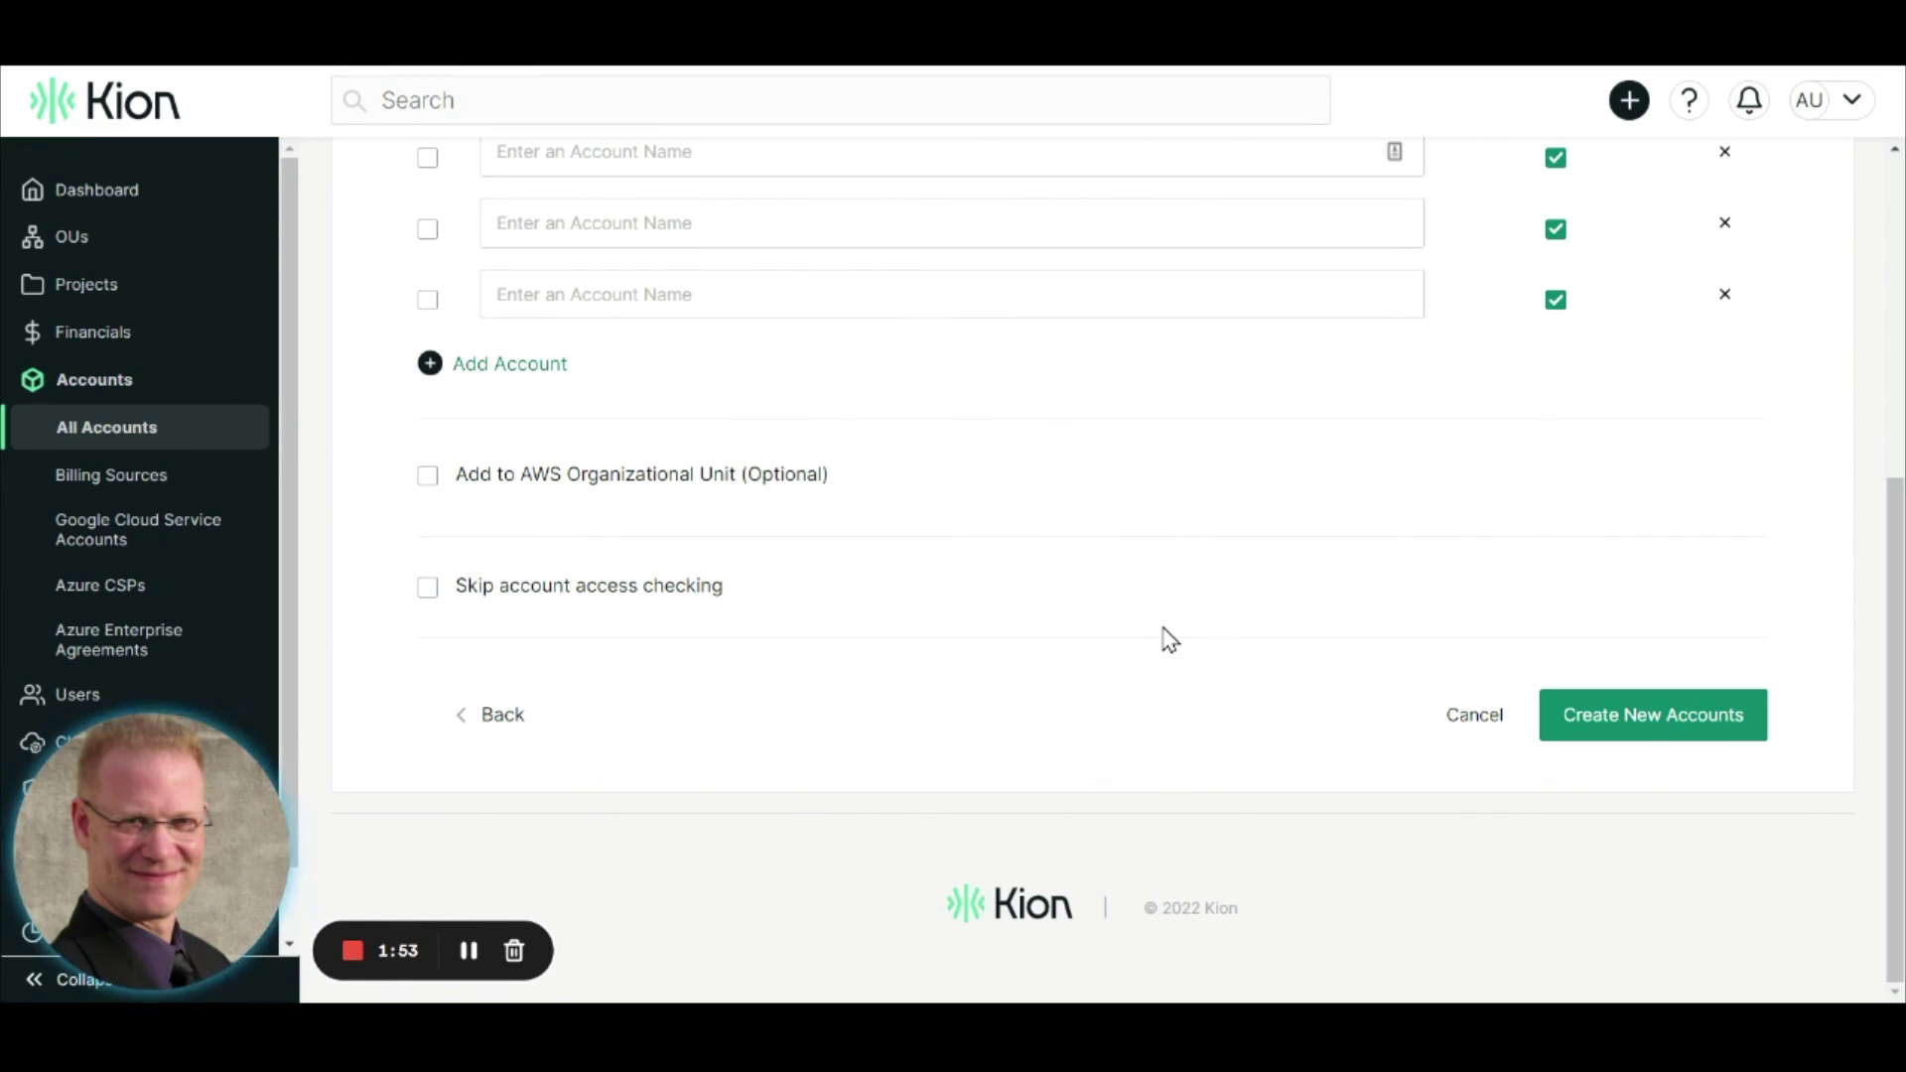
{"action": "scroll", "coordinate": [1119, 651], "scroll_direction": "up", "scroll_amount": 4}
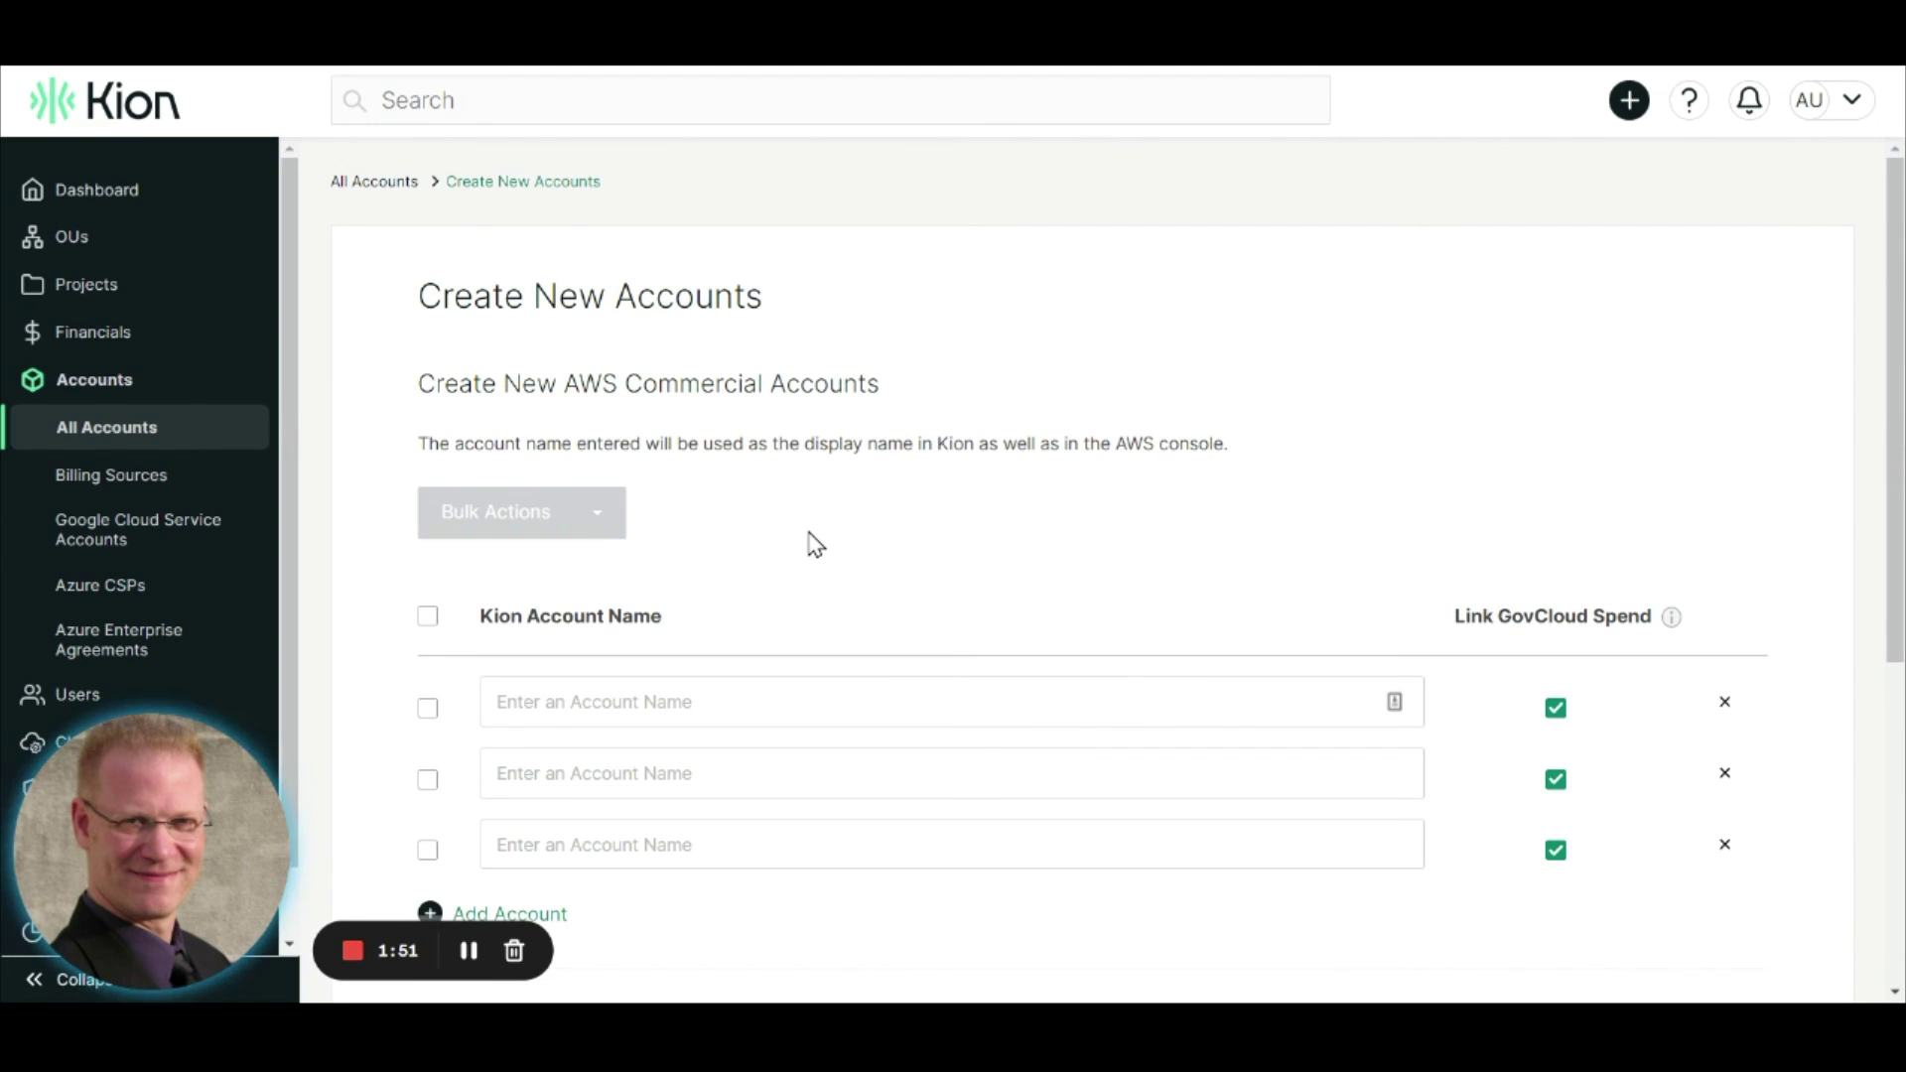